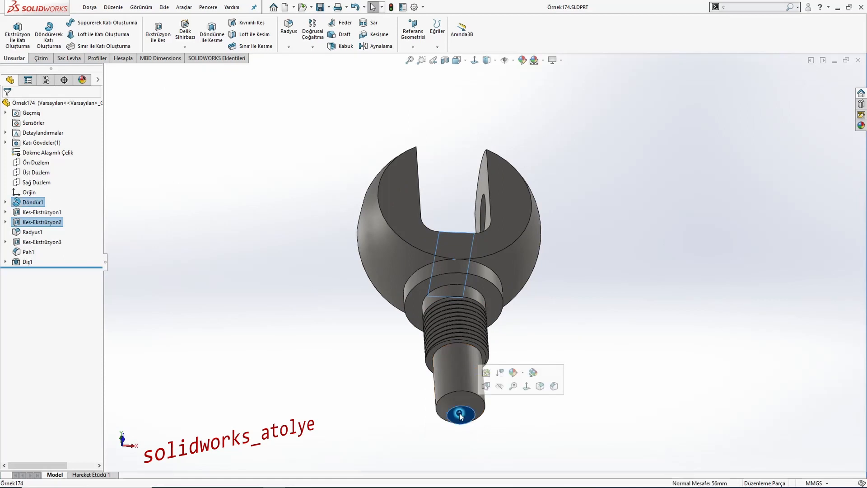
Step: Examine the finished Örnek174 fork part from the front, side, back and isometric views
scroll(501, 341, up, 3)
click(501, 334)
middle_drag(509, 296, 502, 343)
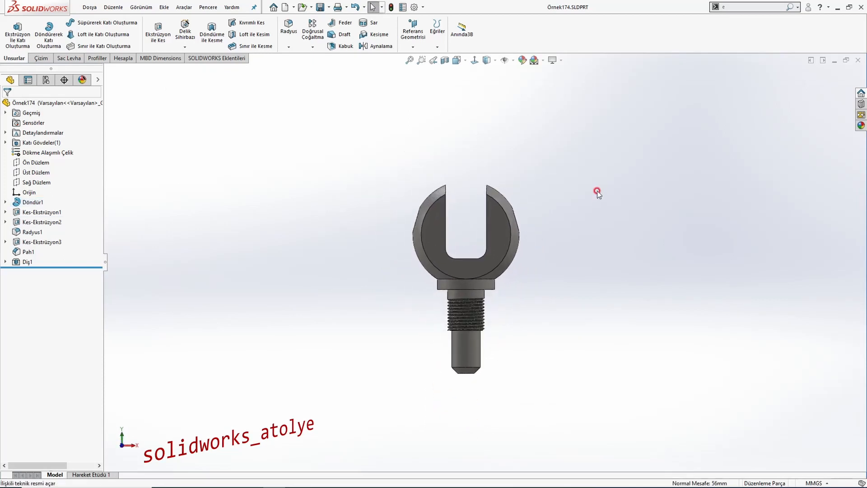
middle_drag(597, 191, 474, 222)
right_drag(474, 221, 505, 248)
scroll(503, 243, down, 2)
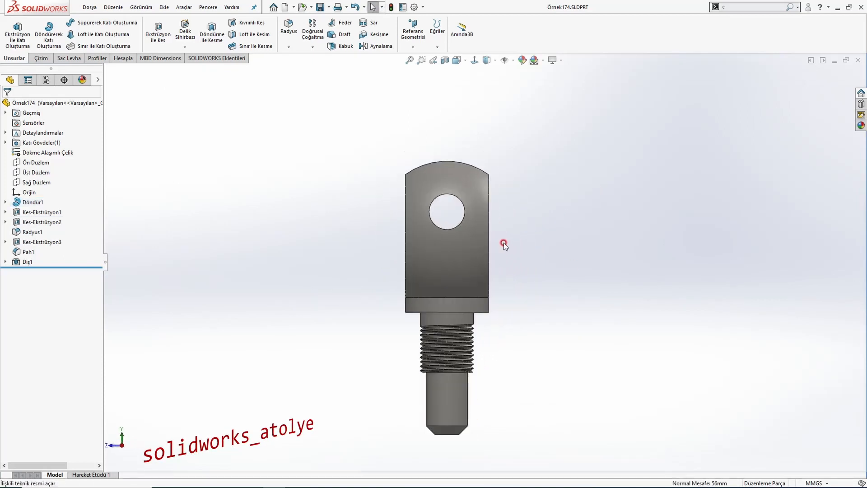
middle_drag(503, 243, 434, 272)
key(ctrl+8)
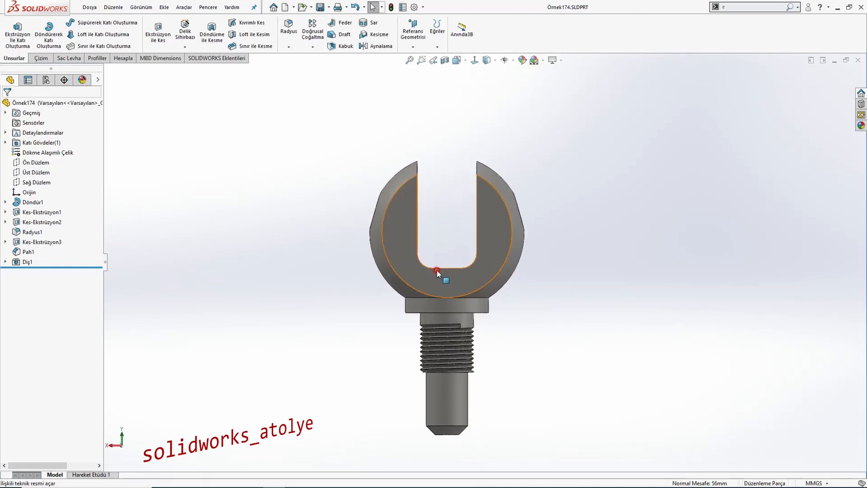
key(ctrl+7)
Step: Create a new part document and start a sketch on the front plane (Ön Düzlem)
key(ctrl+n)
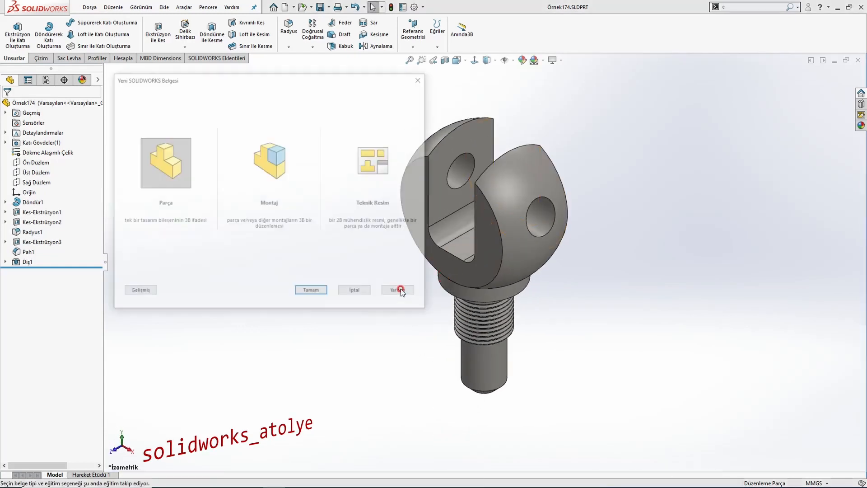
double_click(185, 170)
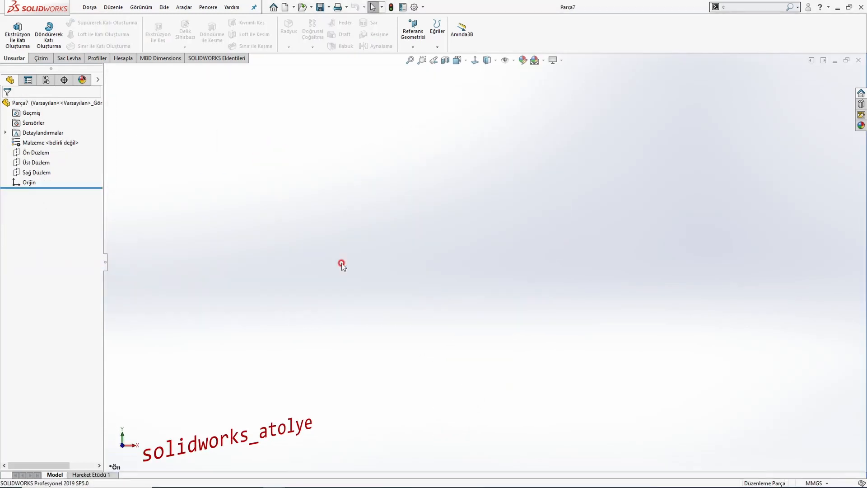
click(33, 153)
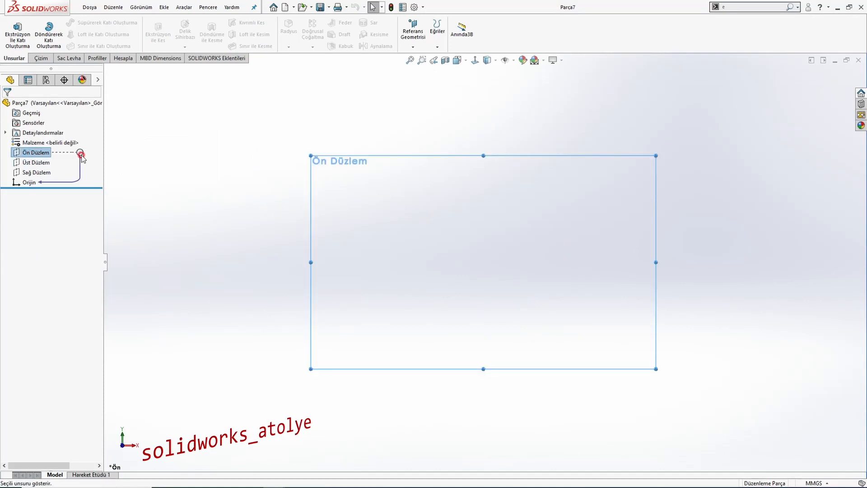
click(200, 193)
key(alt+Tab)
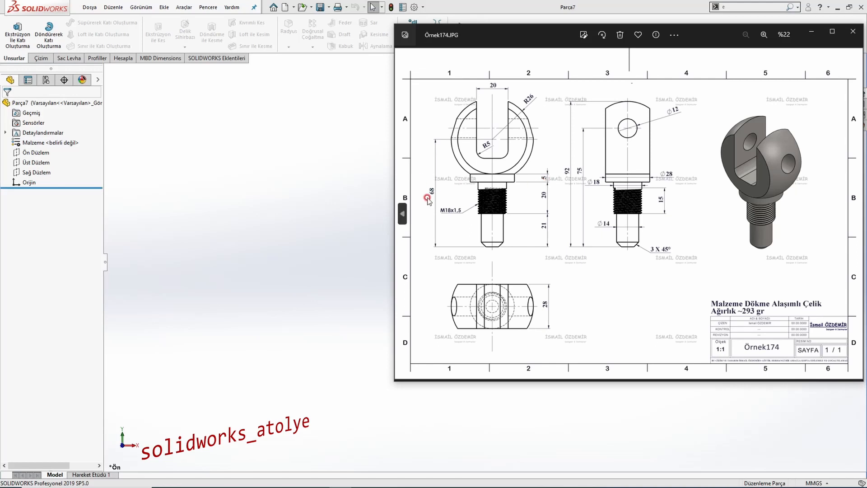
click(214, 193)
click(41, 153)
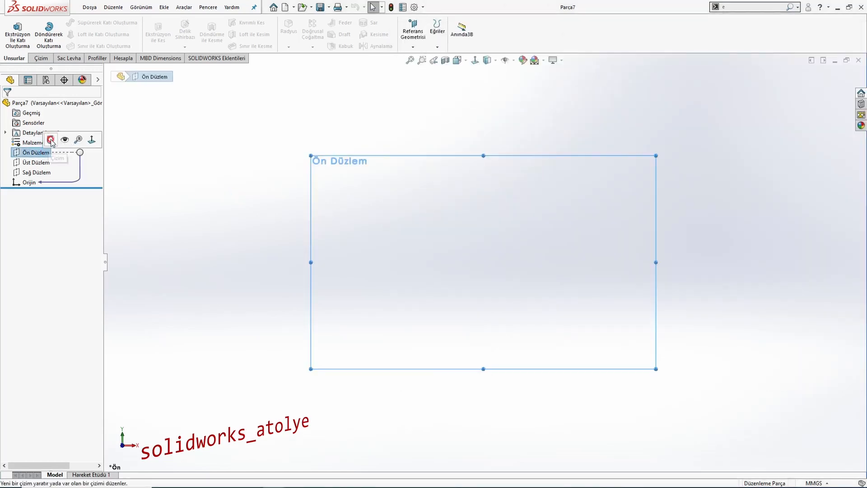
click(51, 140)
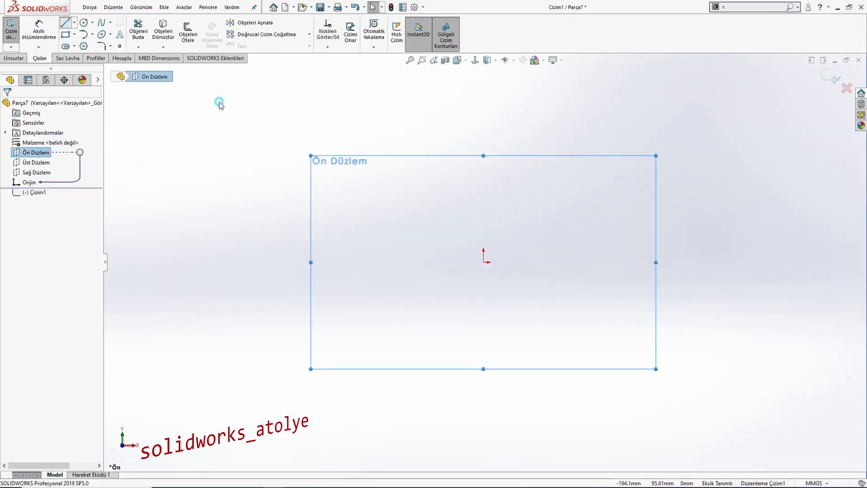
Step: Draw a vertical line about 85 mm long upward from the origin
click(483, 262)
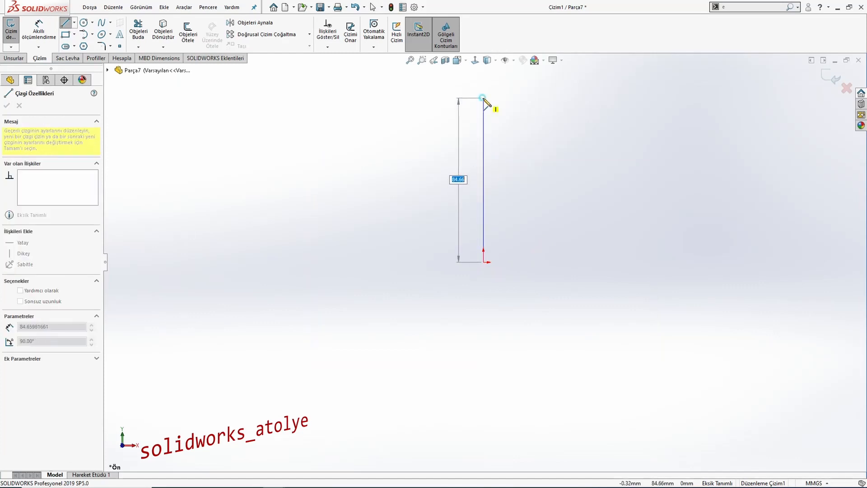
click(484, 98)
key(Escape)
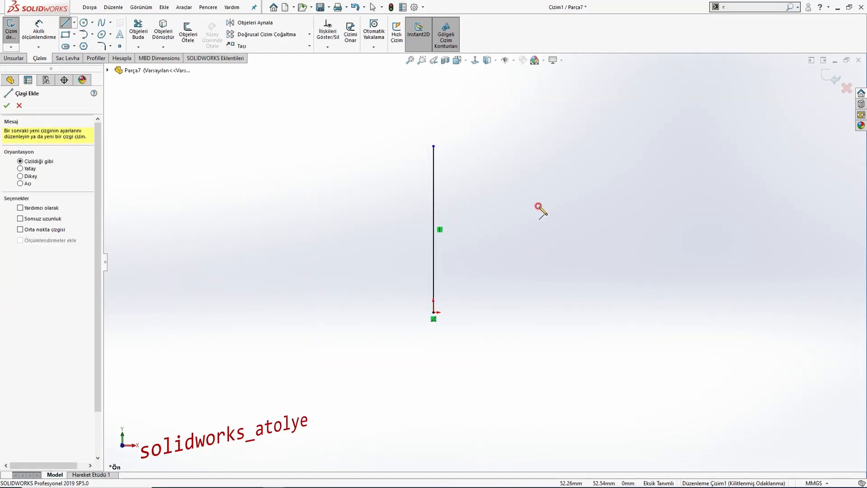
Step: Draw a three-step profile of alternating horizontal and vertical lines from the origin, stepping outward and upward, with the first riser about 26 mm
click(433, 313)
click(452, 311)
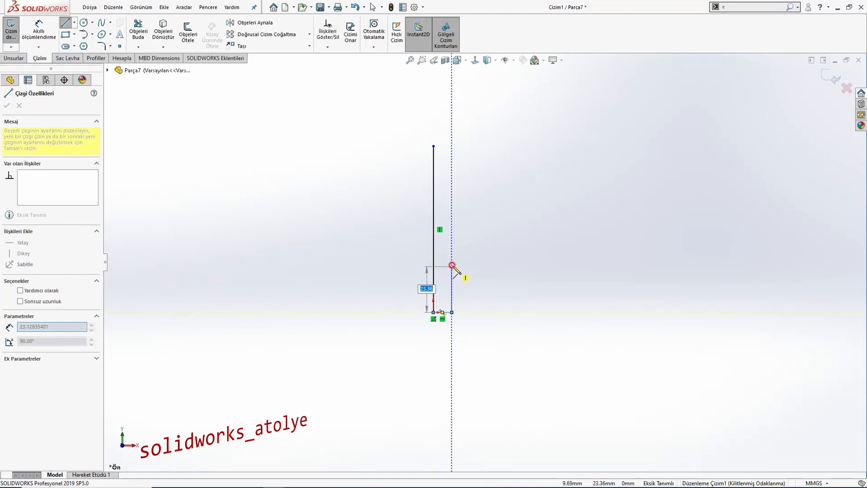
click(451, 261)
click(468, 261)
click(467, 225)
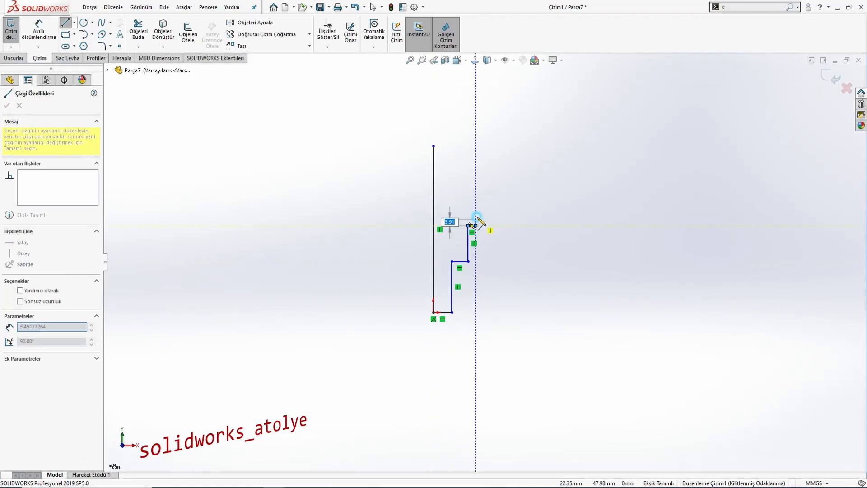
click(475, 225)
click(476, 210)
key(Escape)
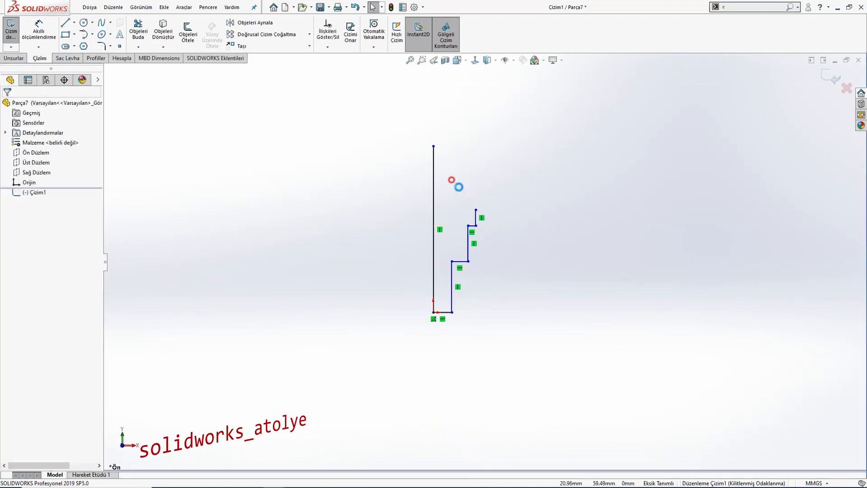
Step: Draw a circle of about 27 mm radius centred on the vertical axis line near its upper end
click(83, 23)
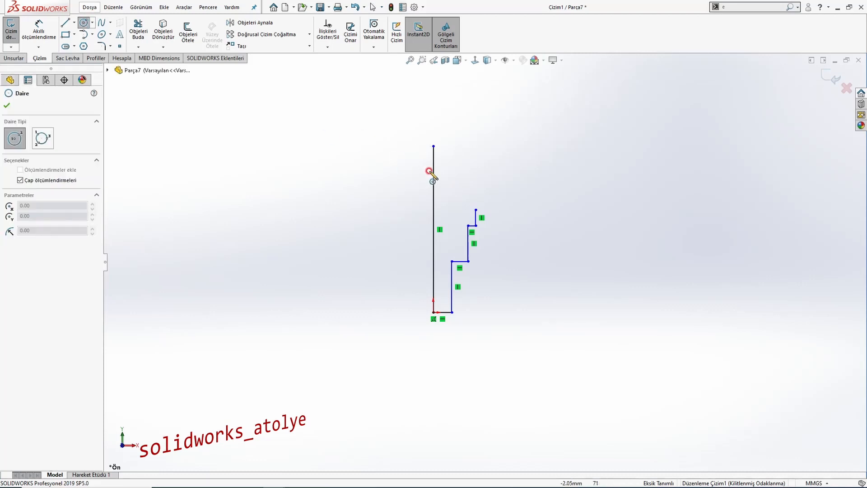
click(433, 168)
click(476, 210)
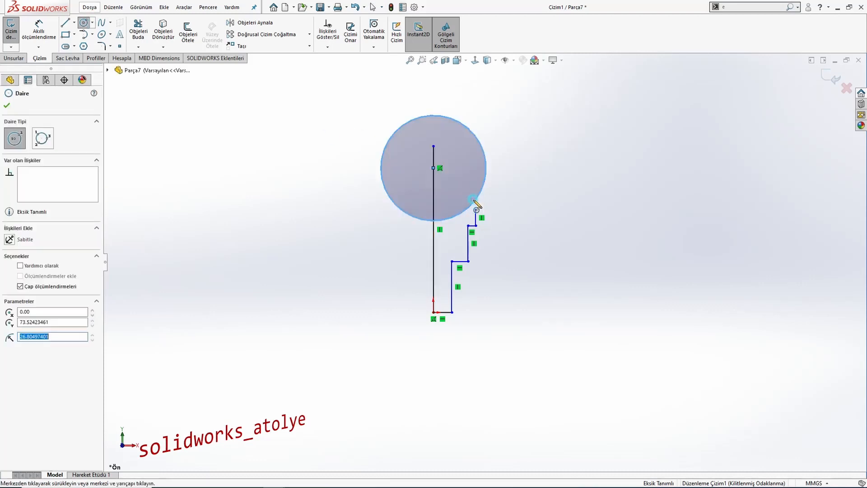
key(Escape)
Step: Make the upper endpoint of the stepped profile coincident with the circle
click(475, 208)
ctrl+click(475, 209)
click(513, 183)
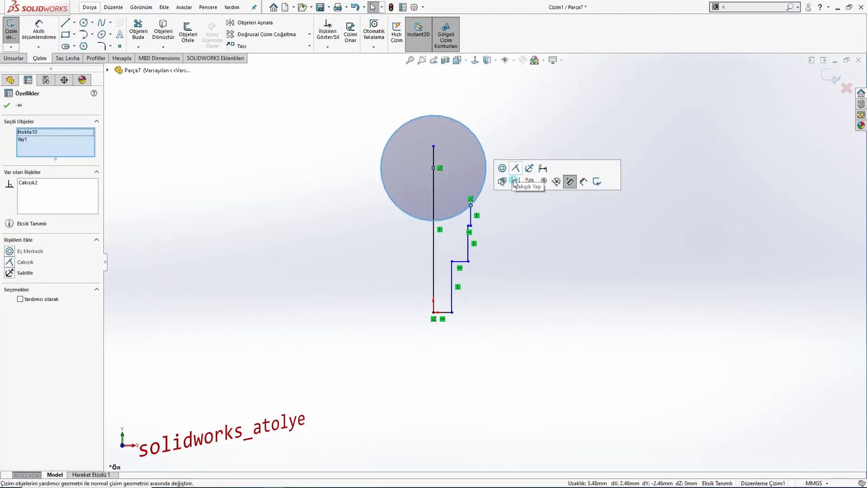
click(518, 229)
scroll(495, 232, down, 2)
click(460, 223)
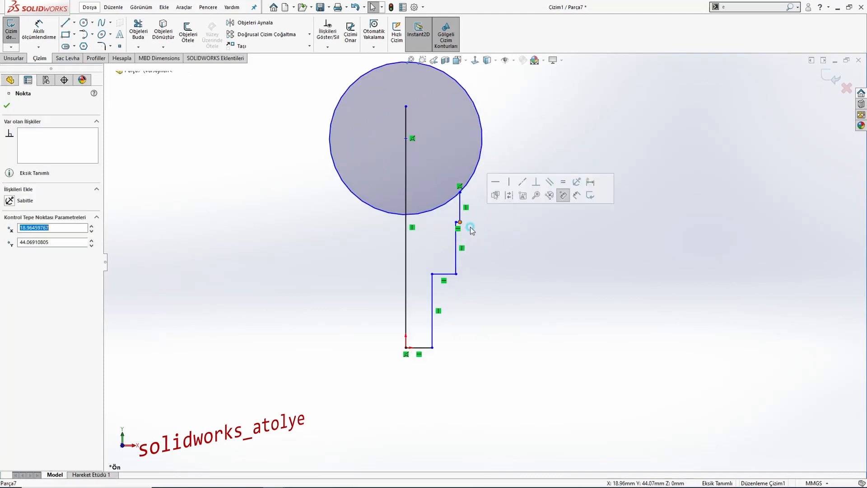
click(492, 272)
Step: Consult the reference drawing and dimension the lowest vertical segment of the profile to 21 mm
key(alt+Tab)
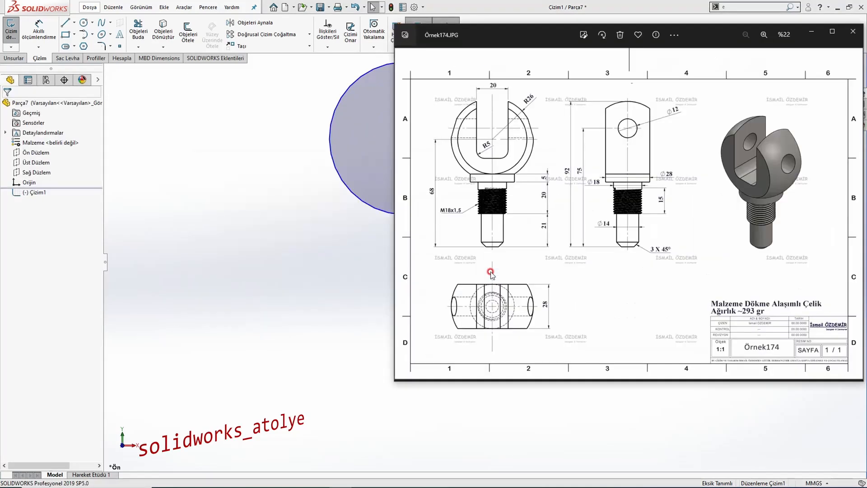
click(294, 275)
click(39, 30)
click(433, 304)
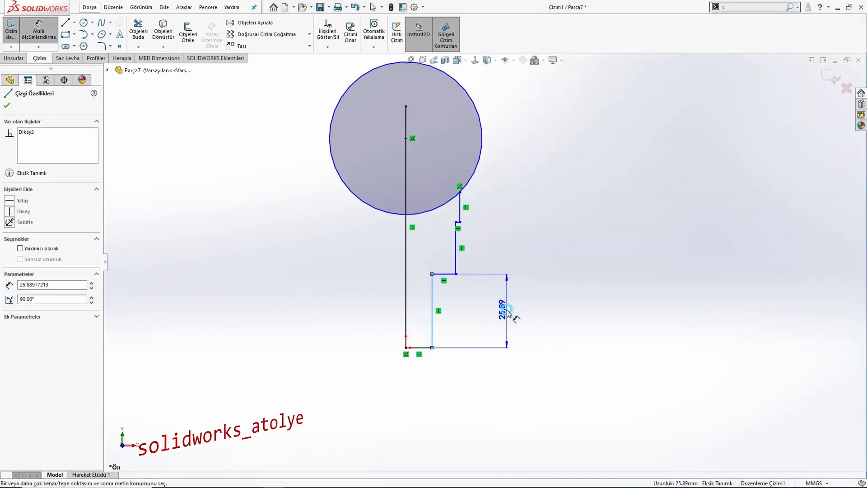
click(507, 310)
text(21)
key(Return)
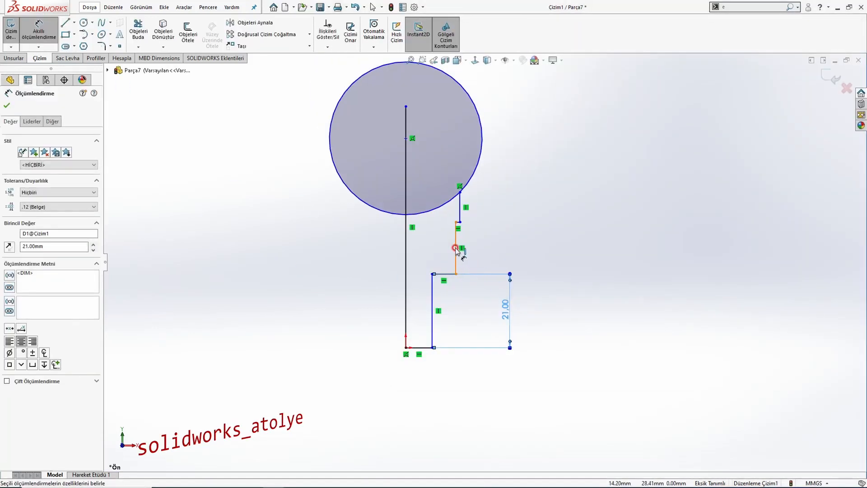
Step: Dimension the middle vertical segment of the stepped profile to 20 mm
click(456, 248)
click(526, 241)
text(20)
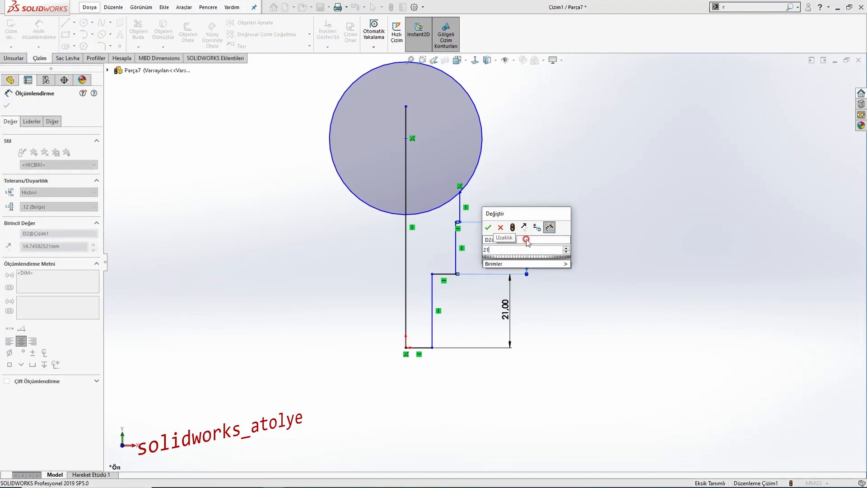
key(Return)
Step: Check the reference drawing and dimension the circle's centre 68 mm above the bottom line
scroll(430, 246, up, 3)
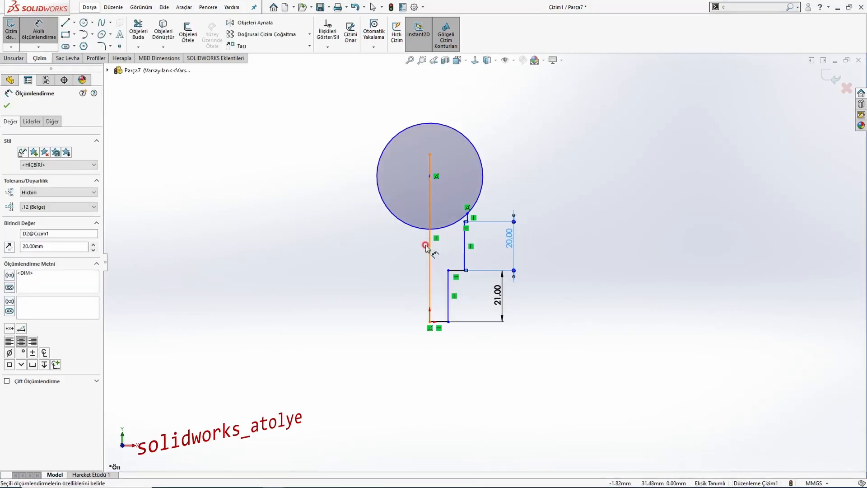
key(alt+Tab)
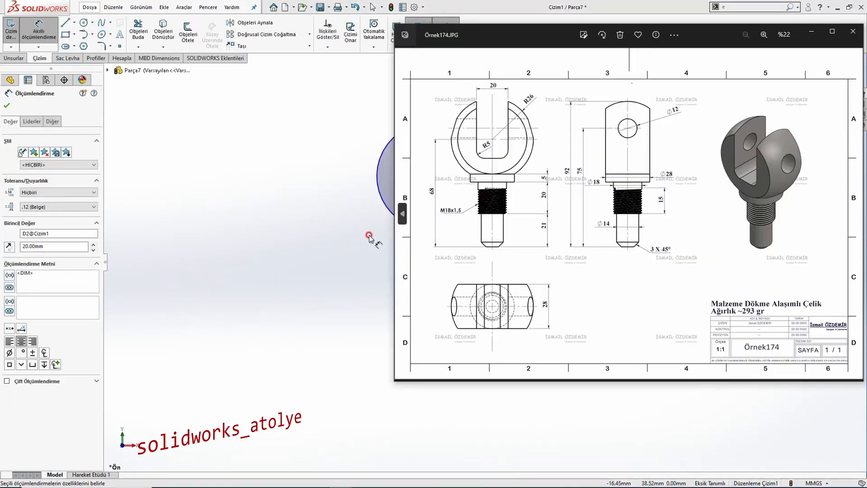
click(330, 235)
click(396, 218)
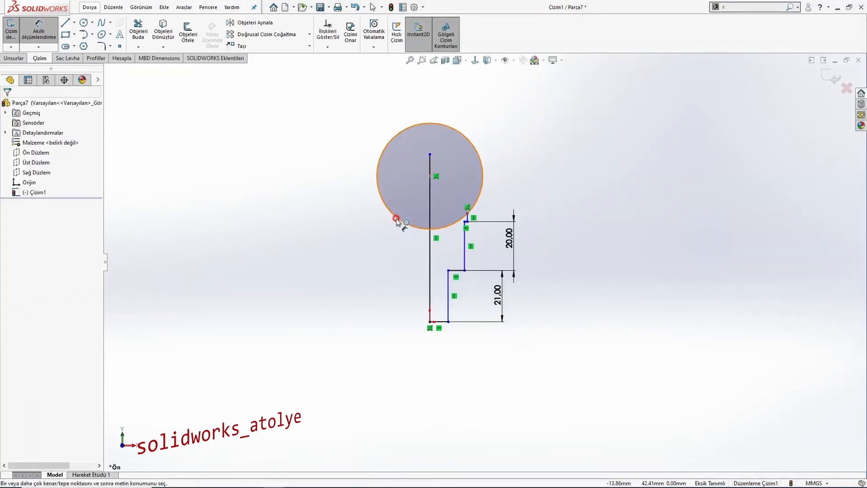
click(441, 321)
click(336, 261)
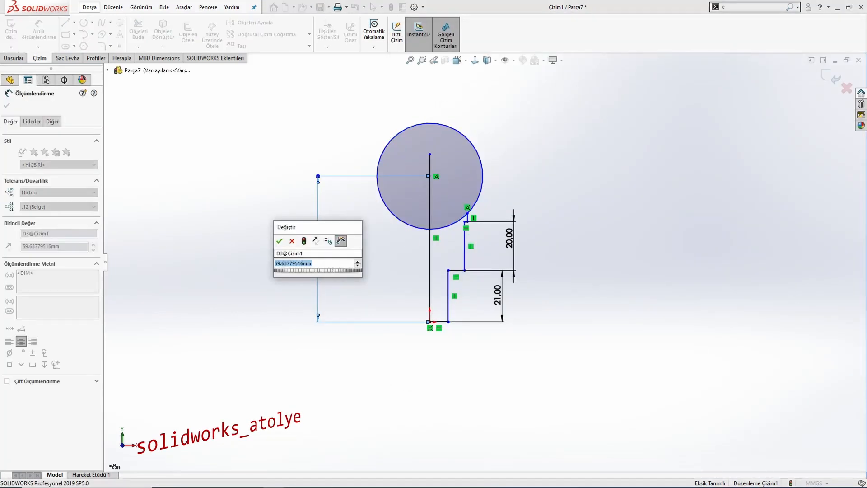
text(68)
key(Return)
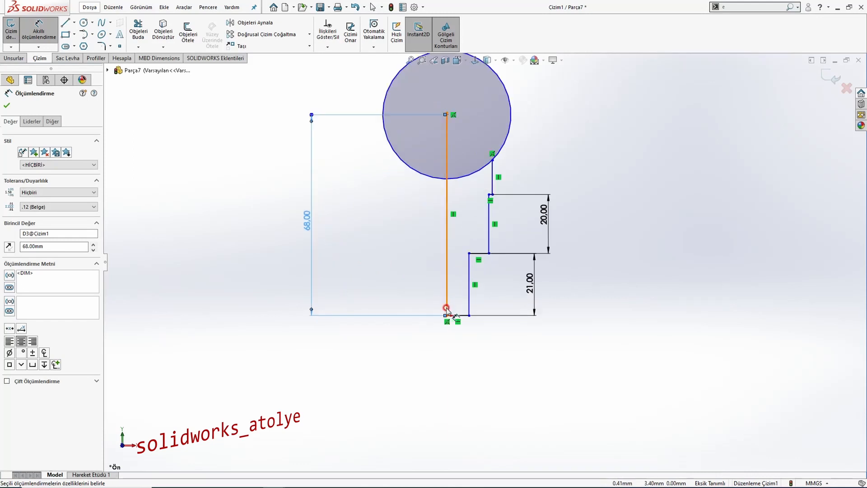
Step: Check the shaft diameters in the reference drawing and dimension the bottom horizontal line to 14/2 mm
key(alt+Tab)
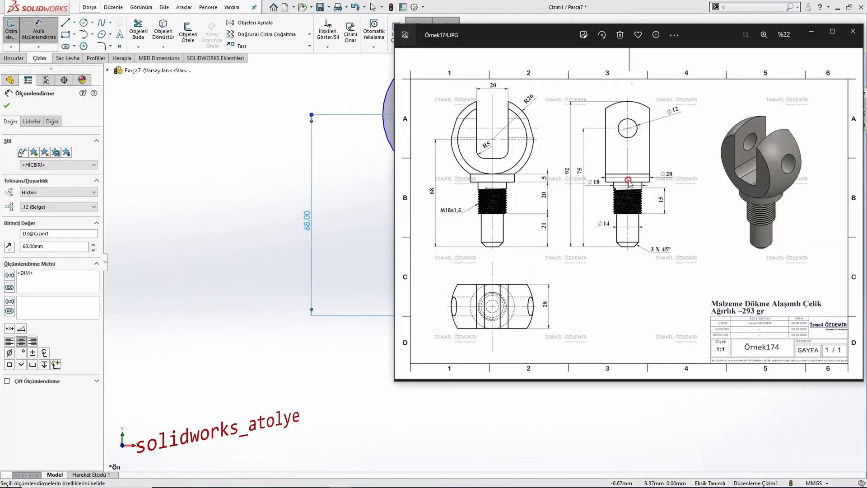
key(alt+Tab)
click(458, 316)
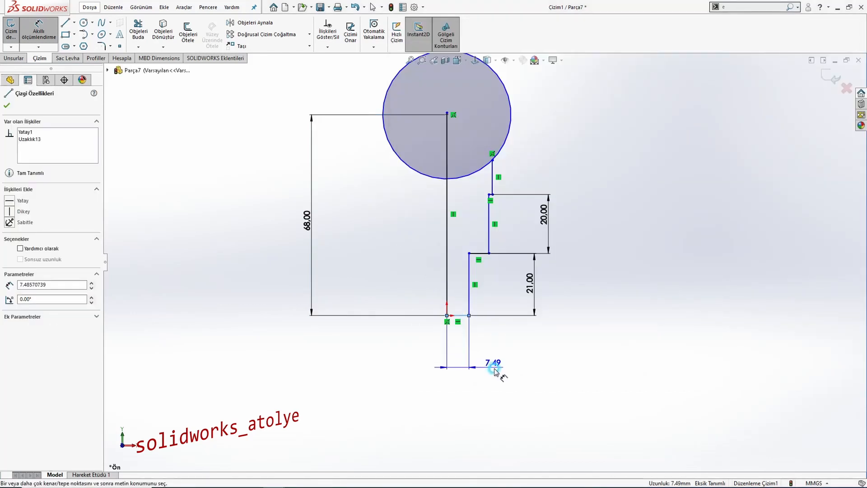
click(499, 365)
text(14/2)
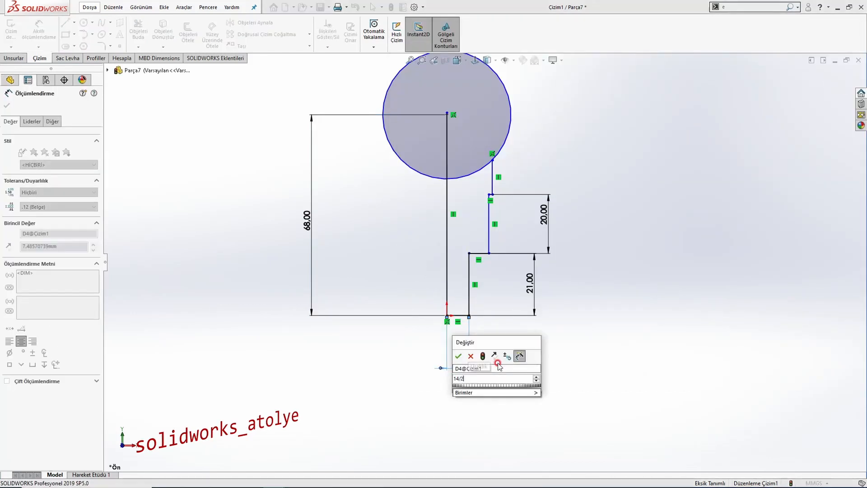
key(Return)
Step: Dimension the distance between the middle vertical segment and the axis line to 18/2 mm
click(488, 235)
click(447, 237)
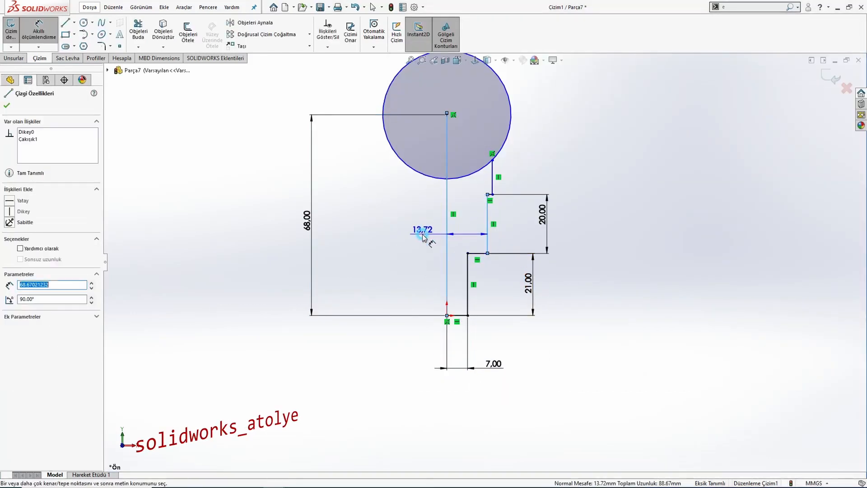
click(423, 232)
text(18/2)
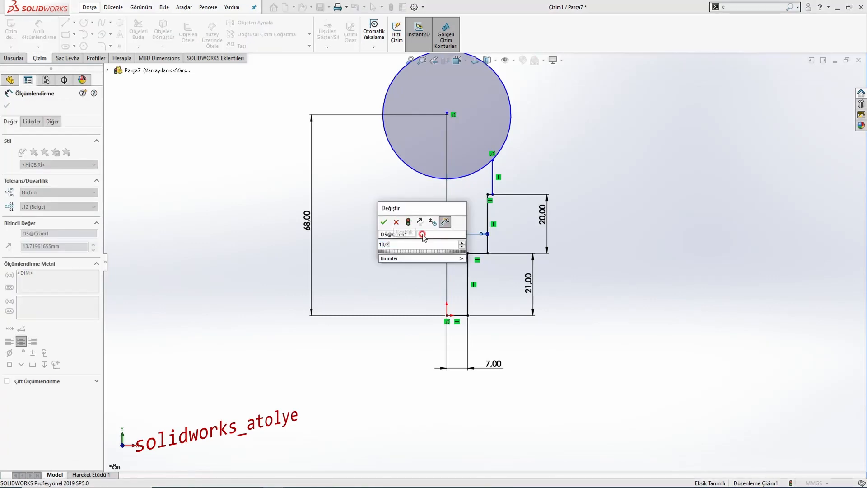
key(Return)
Step: Dimension the distance between the uppermost vertical segment and the axis line to 28/2 mm
click(492, 183)
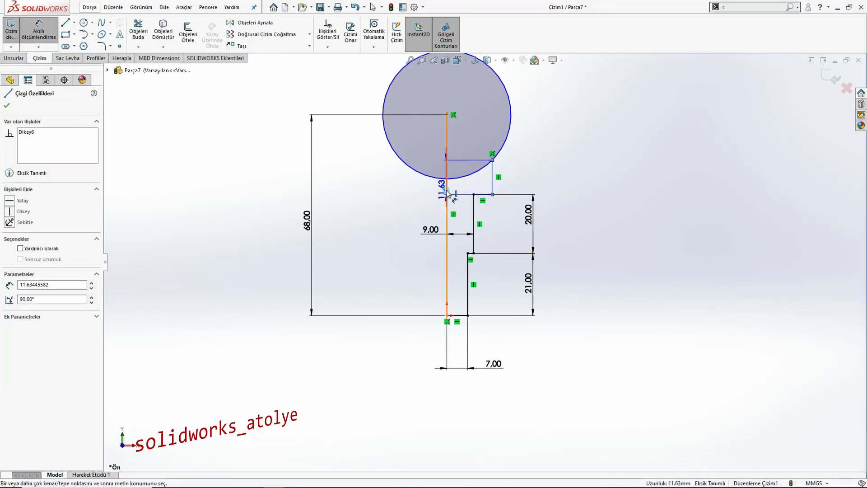
click(447, 194)
click(541, 179)
text(28/2)
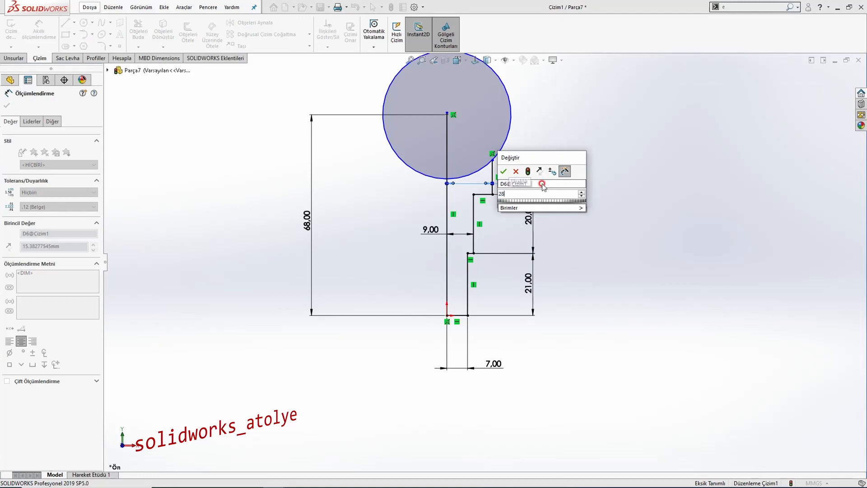
key(Return)
scroll(519, 152, up, 1)
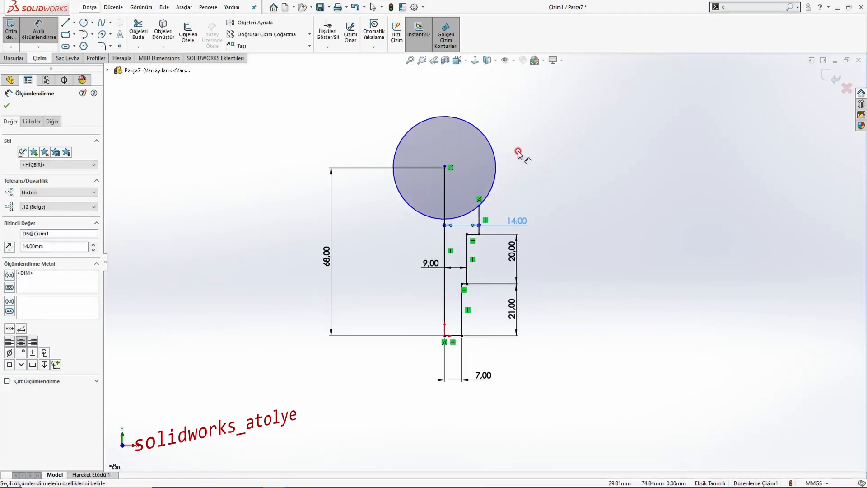
Step: Extend the axis line's upper endpoint to the circle's top quadrant point and check the reference drawing
key(Escape)
drag(445, 167, 445, 131)
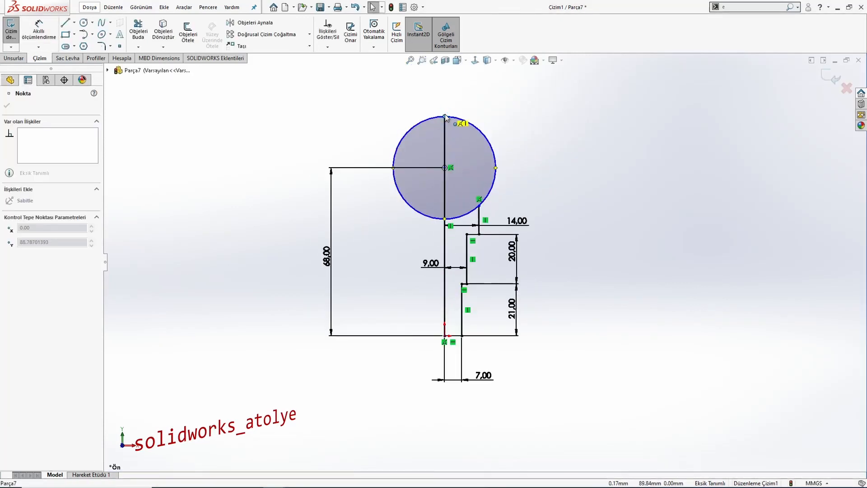
key(Escape)
scroll(509, 154, down, 2)
key(alt+Tab)
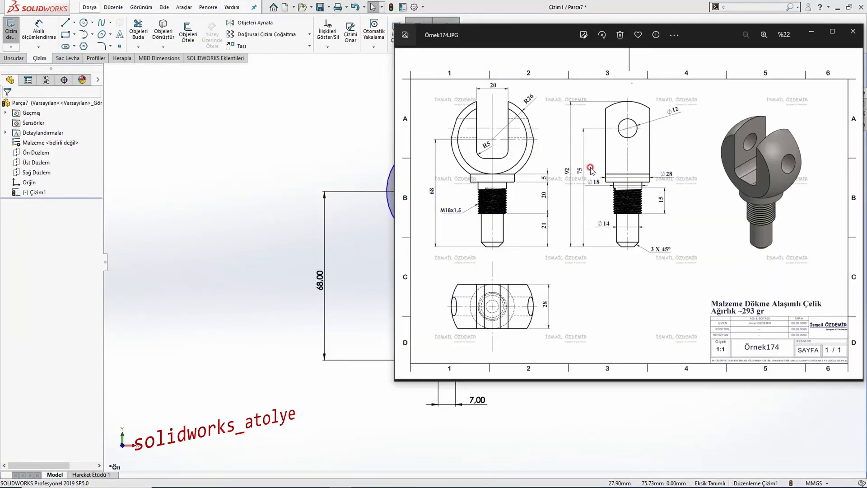
click(369, 130)
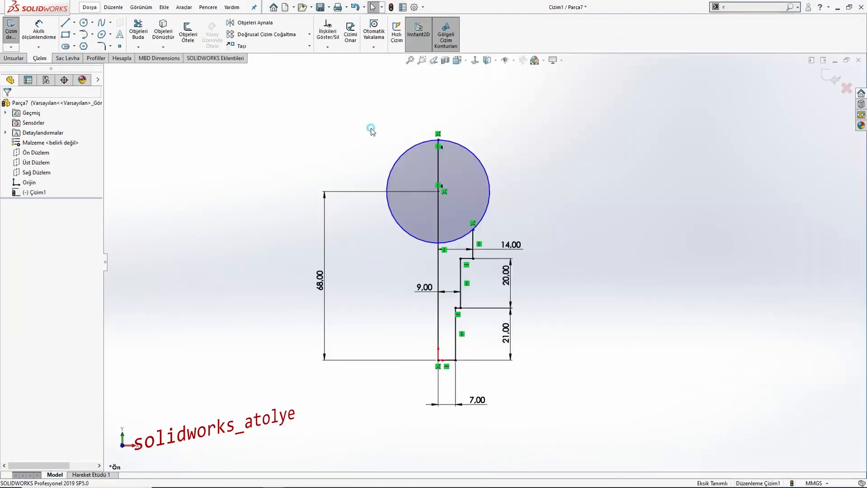
Step: Trim the circle's left half and its lower inner arc to leave one closed half profile
click(137, 36)
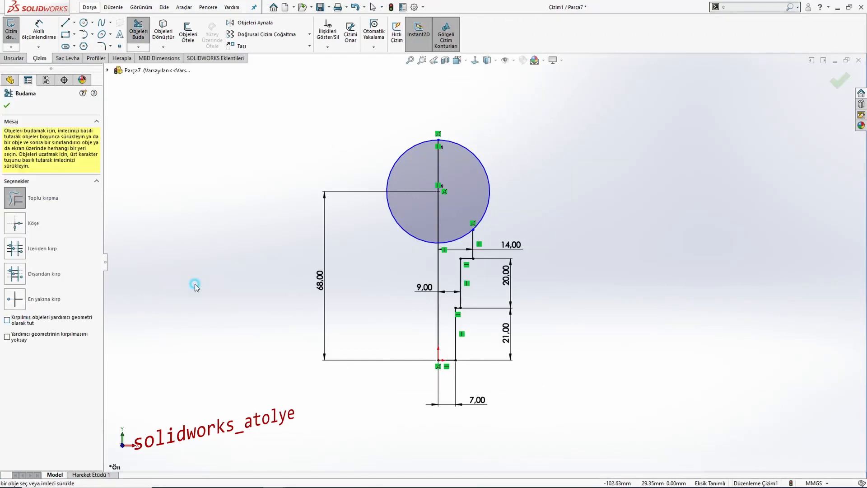
scroll(405, 248, down, 2)
drag(404, 248, 481, 217)
scroll(481, 215, up, 3)
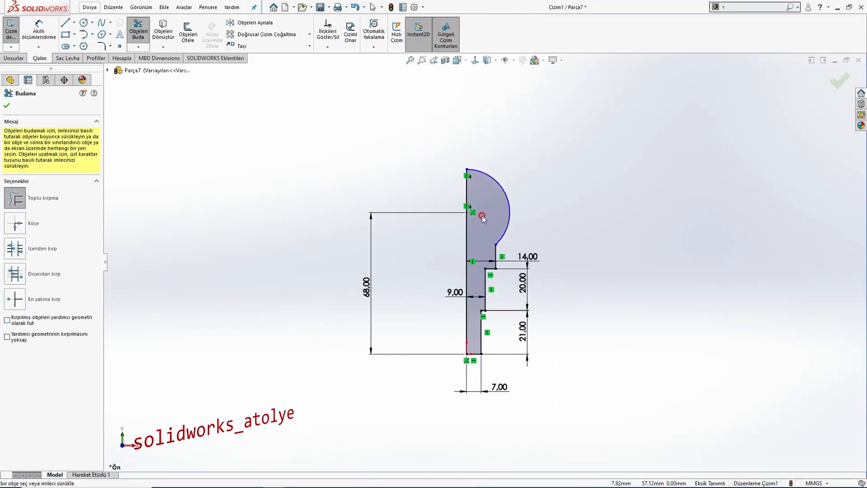
Step: Dimension the remaining arc's radius to 26 mm
click(39, 34)
click(513, 208)
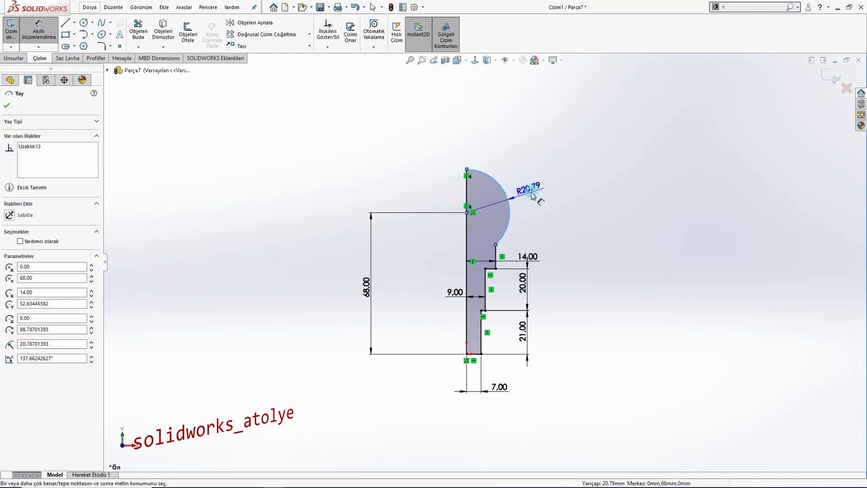
click(546, 199)
text(26)
key(Return)
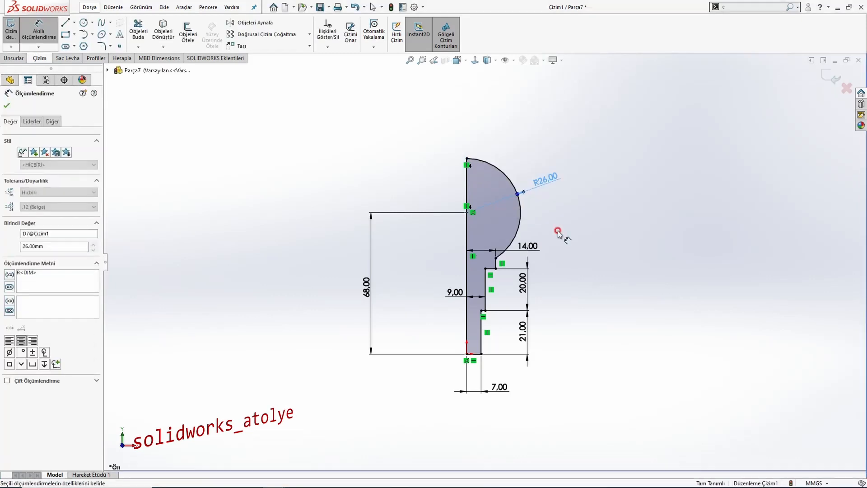
key(Escape)
scroll(542, 256, down, 2)
click(39, 31)
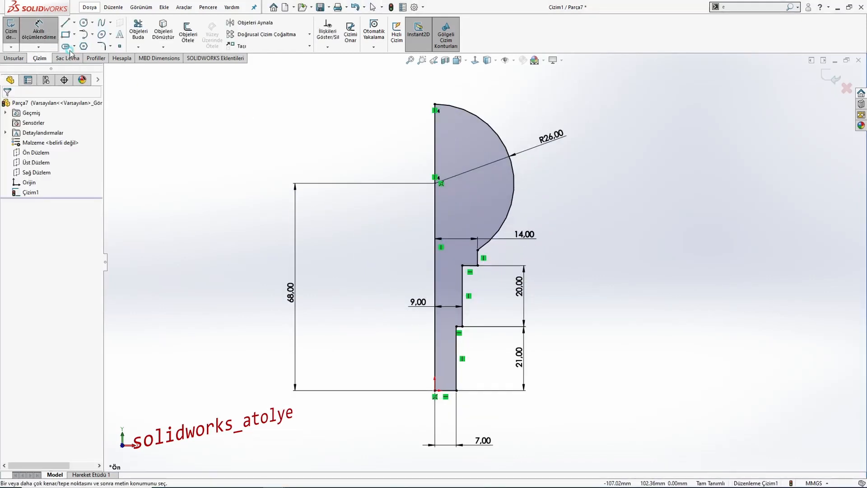
click(478, 258)
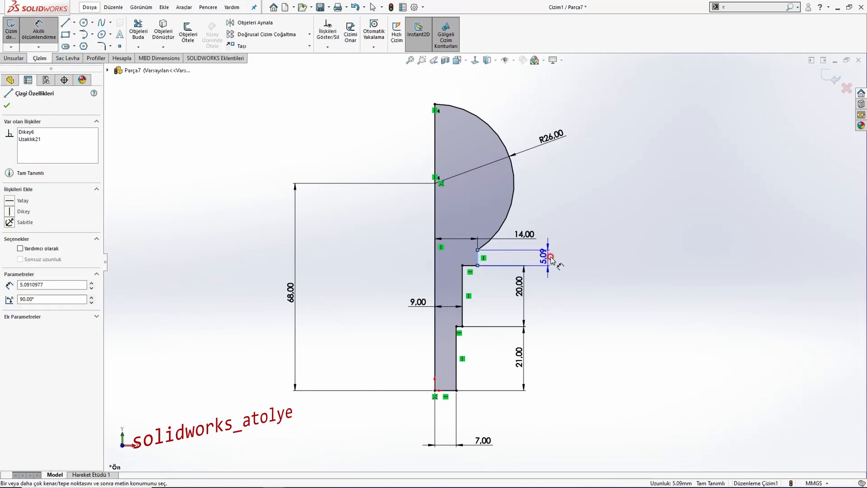
key(Escape)
Step: Revolve the closed profile 360 degrees about the vertical axis line into a solid
scroll(552, 258, up, 3)
key(f)
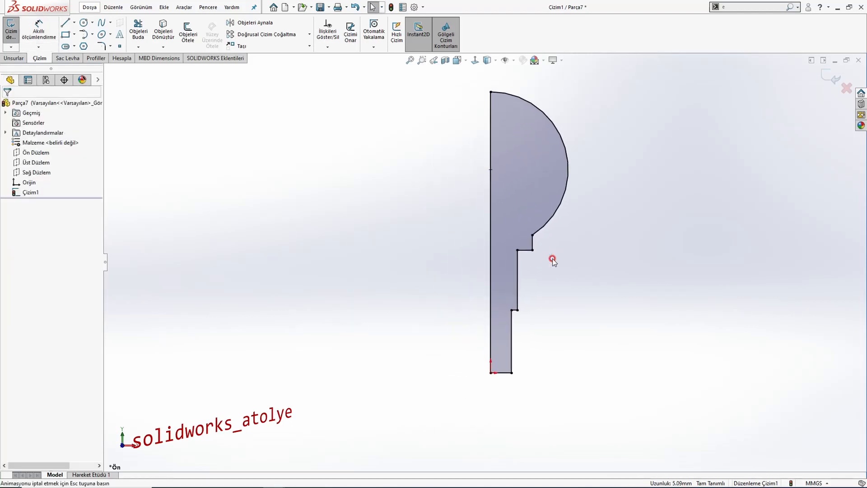
click(13, 58)
click(58, 47)
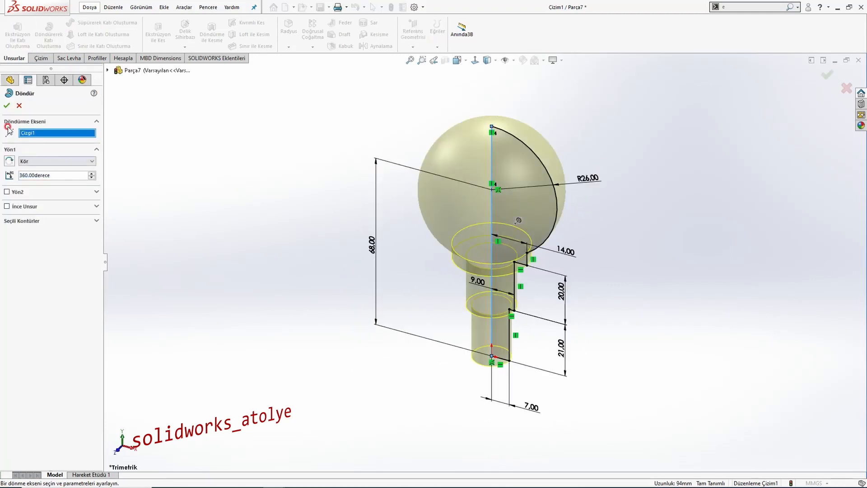
click(7, 106)
middle_drag(387, 284, 435, 284)
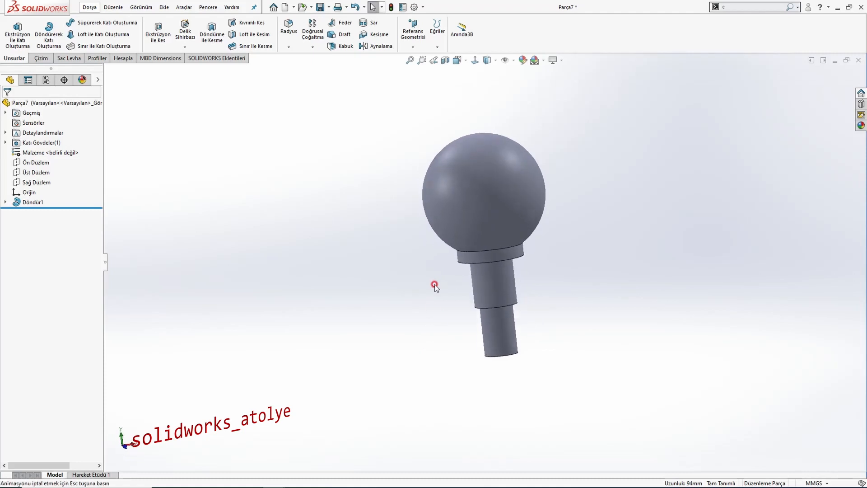
Step: Check the slot in the reference drawing and sketch a center rectangle about 23 by 59 mm over the sphere on the front plane
key(alt+Tab)
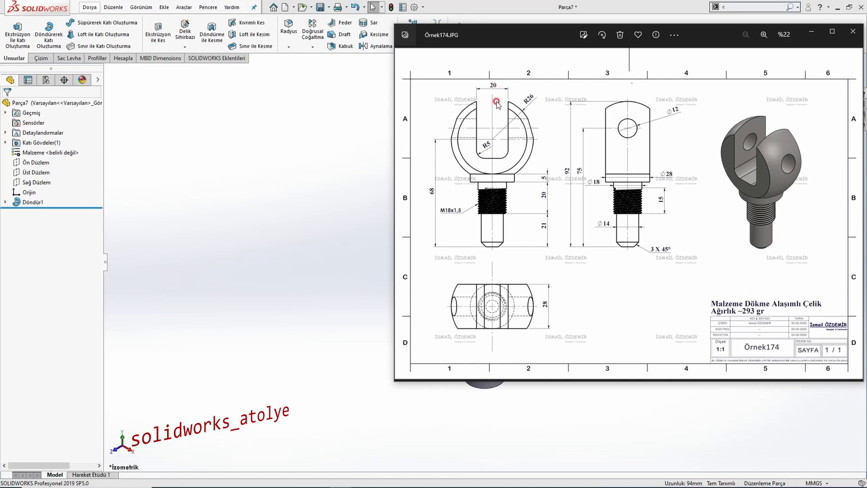
click(272, 172)
click(41, 163)
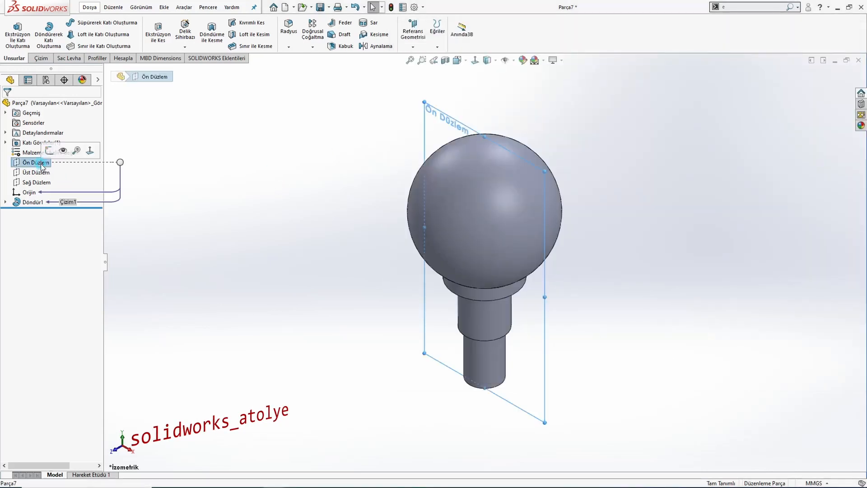
click(48, 150)
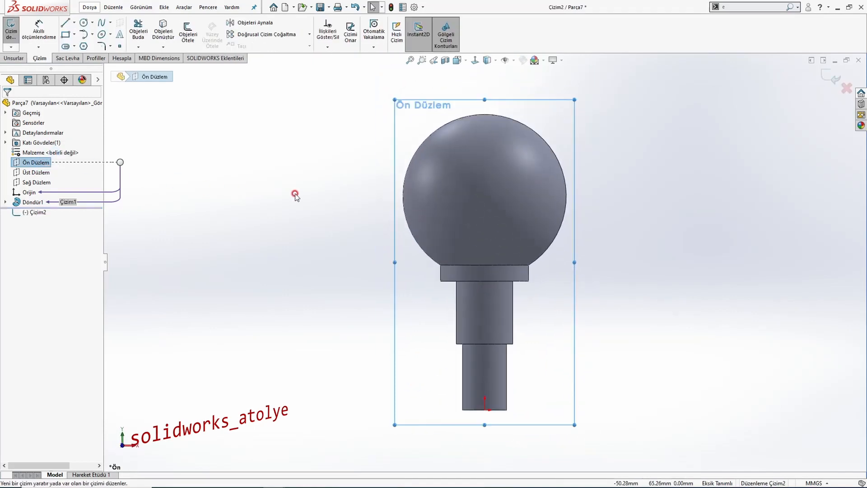
click(75, 35)
click(104, 52)
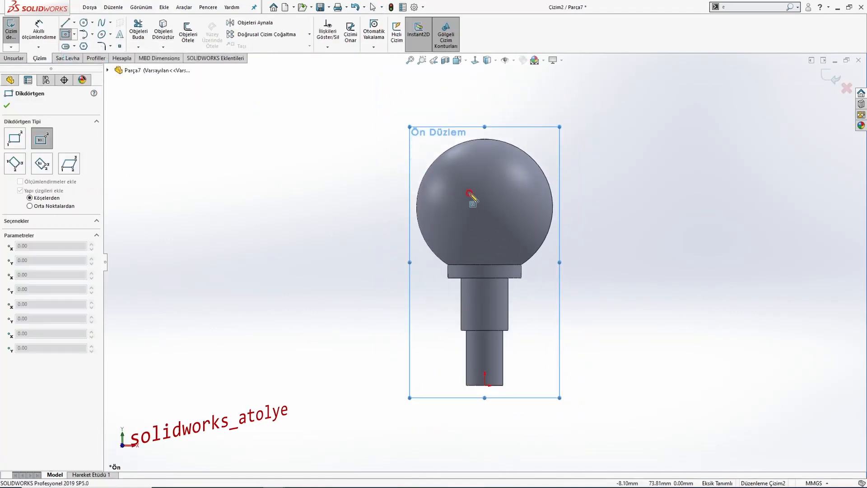
click(464, 195)
click(495, 117)
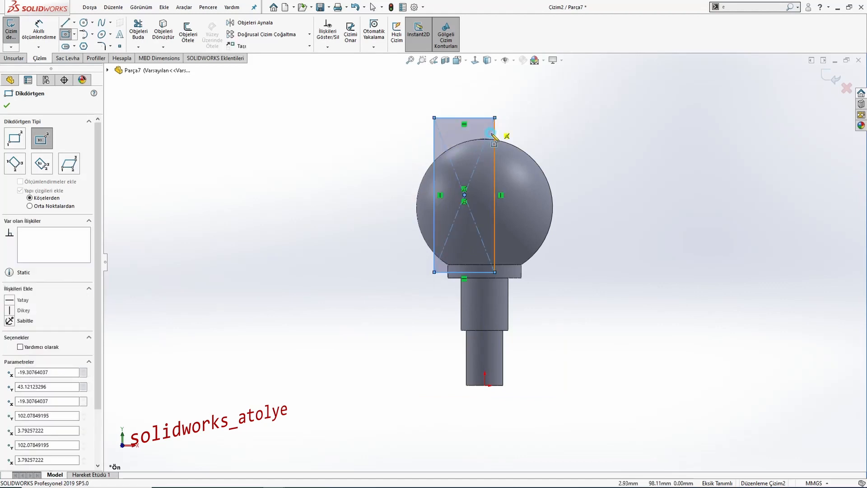
key(Escape)
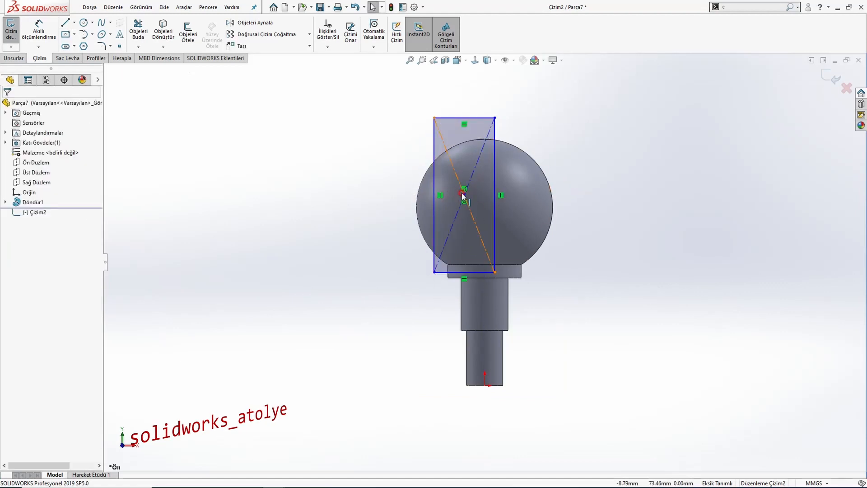
Step: Align the rectangle's centre vertically with the origin and raise its bottom edge into the lower part of the sphere
click(464, 194)
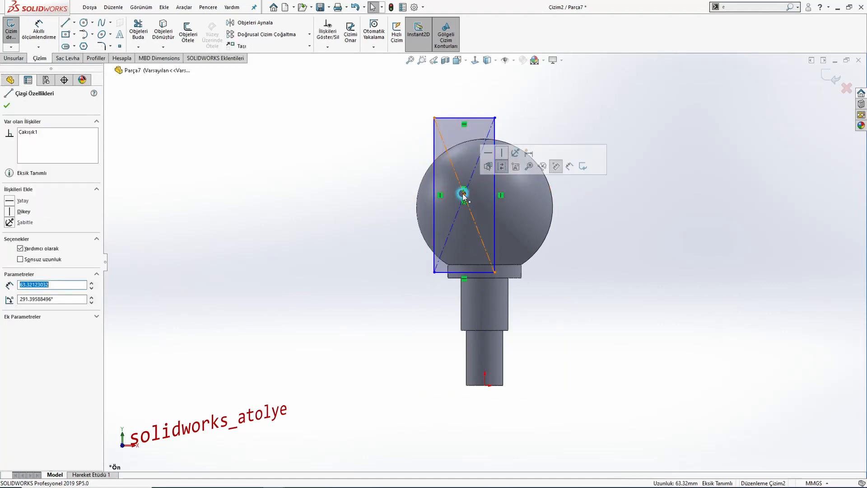
ctrl+click(485, 385)
click(519, 355)
key(Escape)
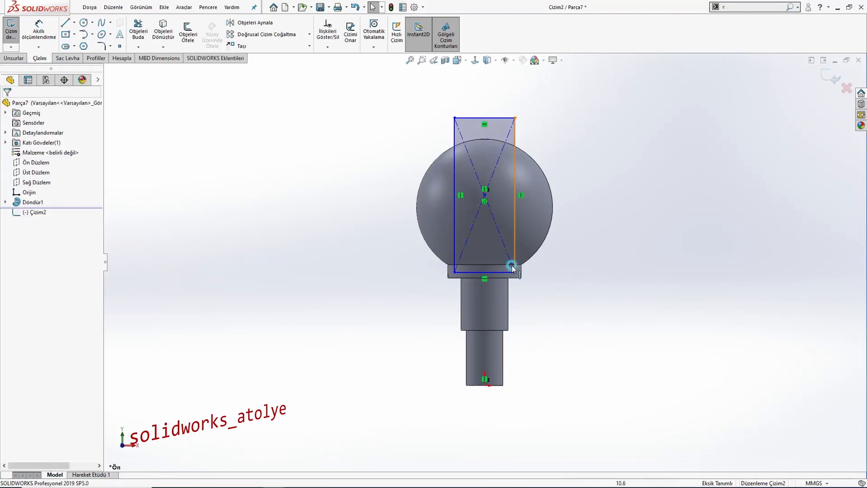
drag(512, 270, 490, 235)
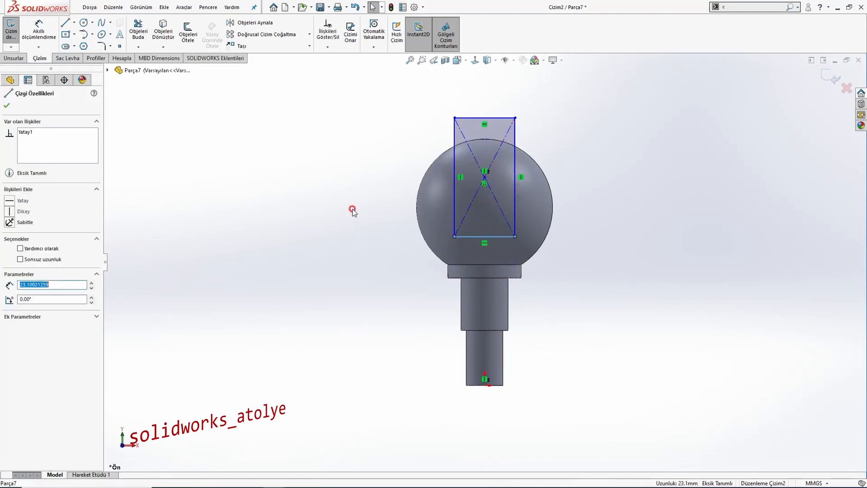
click(352, 209)
Step: Dimension the rectangle's bottom edge 56 mm above the shaft's bottom edge
click(34, 24)
click(494, 237)
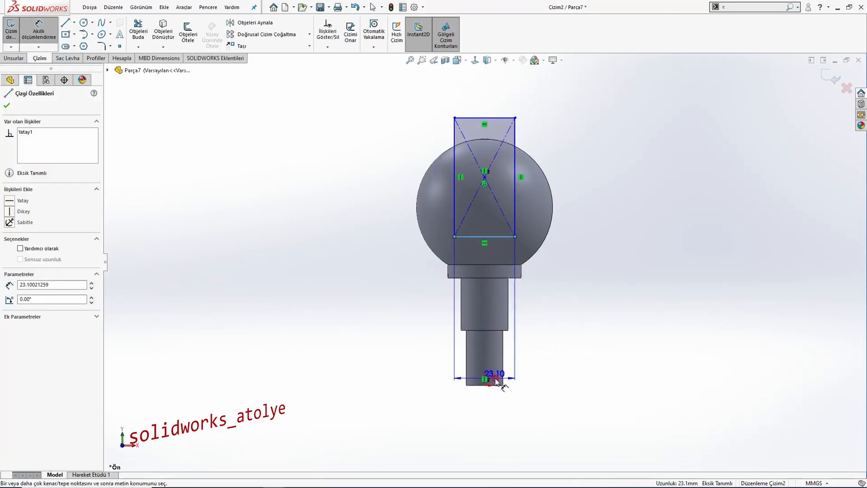
click(504, 386)
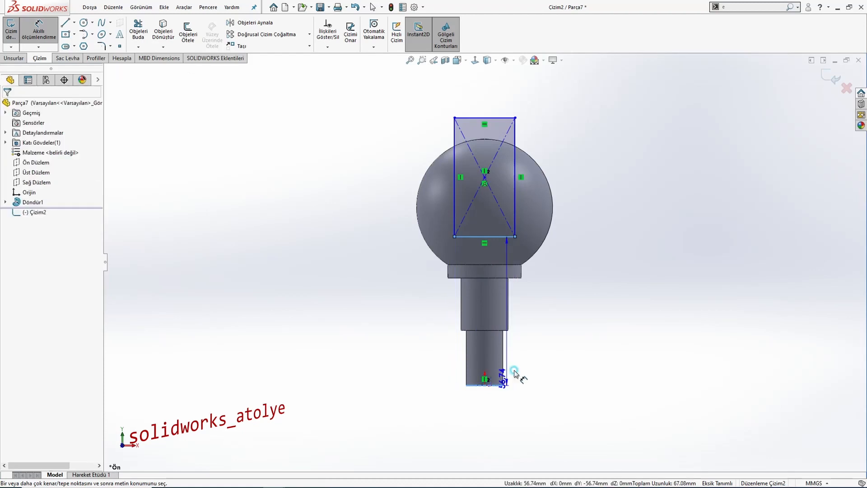
click(613, 311)
text(56.00mm)
key(Return)
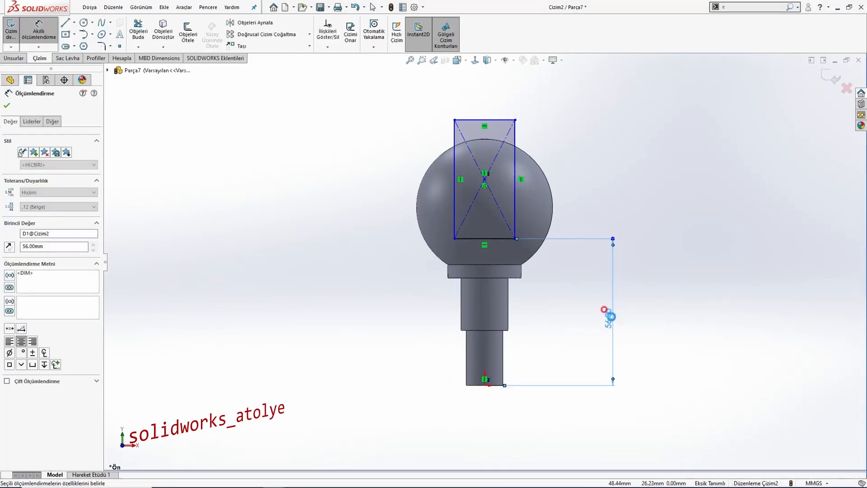
Step: Dimension the rectangle's width to 20 mm and dimension its height at the drawn value of 45.34 mm
click(485, 118)
click(485, 94)
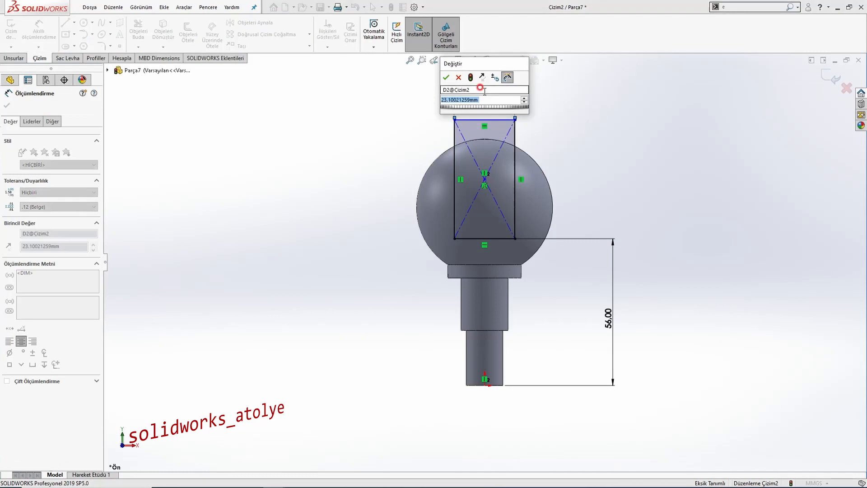
text(20)
key(Return)
click(512, 143)
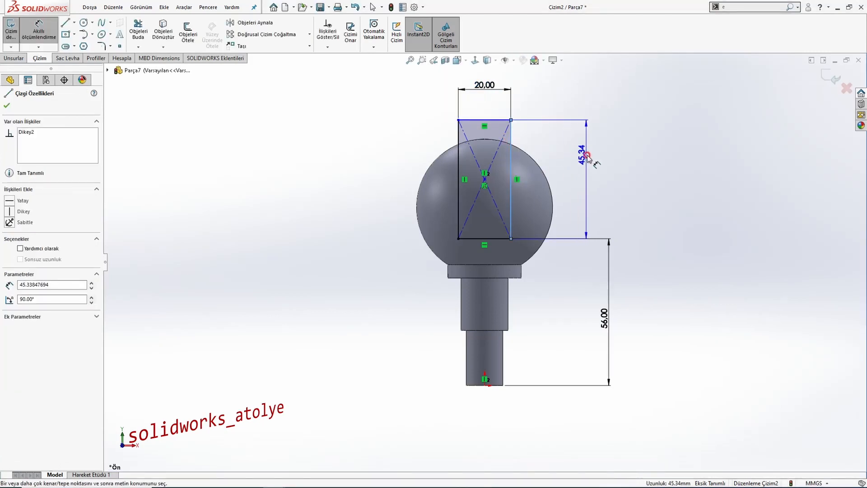
click(608, 198)
key(Return)
key(Escape)
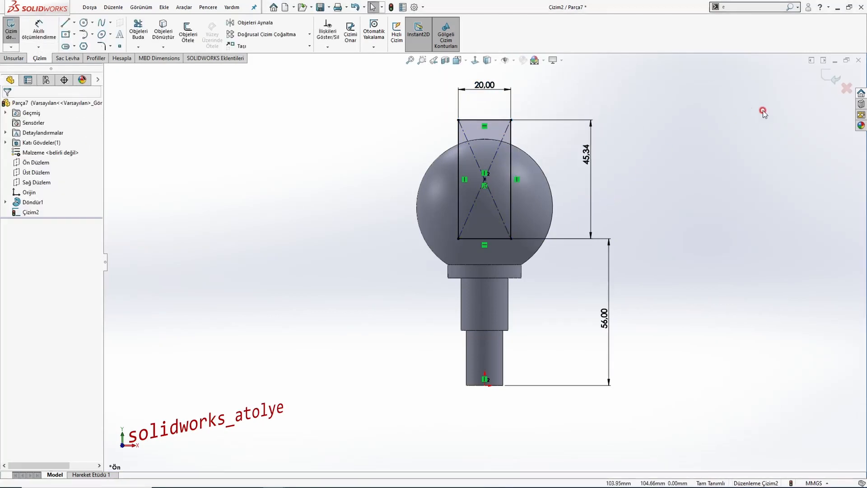
Step: Cut the rectangle through all in both directions to form the fork slot in the sphere
mouse_move(645, 127)
middle_down()
mouse_move(557, 169)
mouse_move(596, 156)
middle_up()
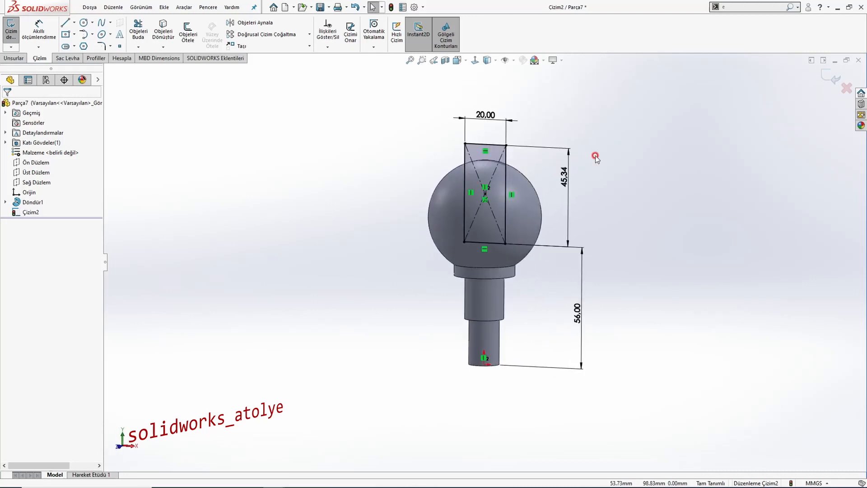
key(ctrl+7)
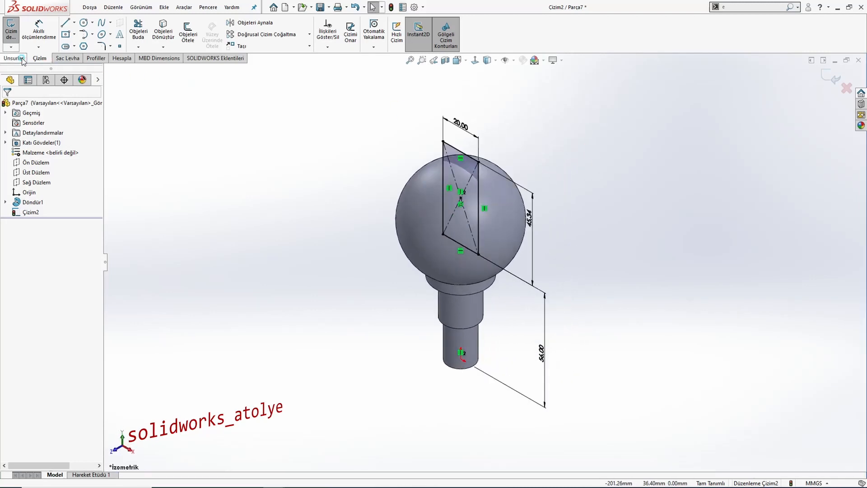
click(23, 58)
click(158, 33)
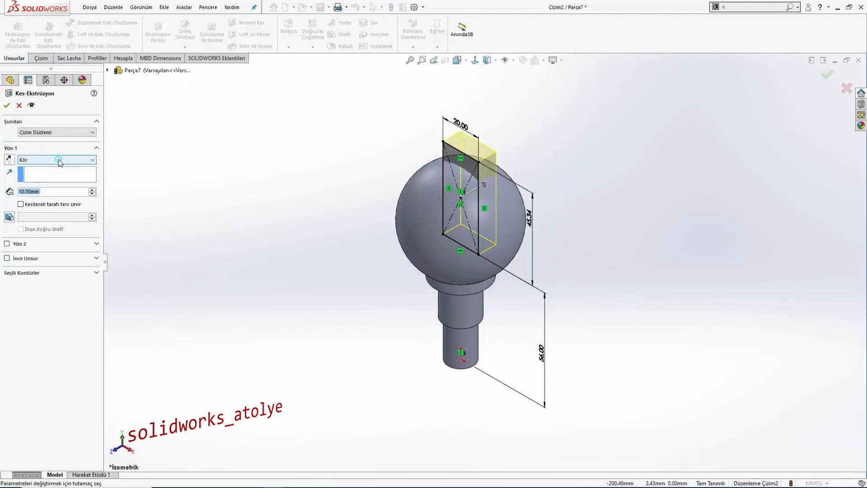
click(59, 160)
click(55, 178)
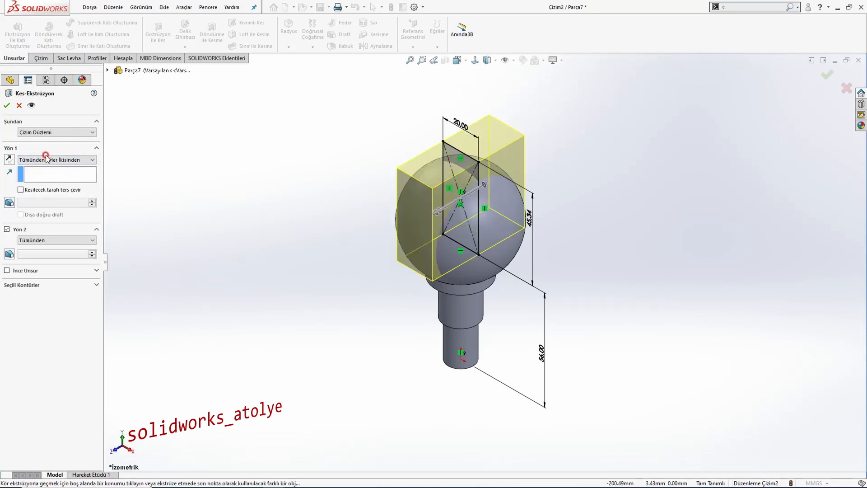
click(8, 107)
key(ctrl+1)
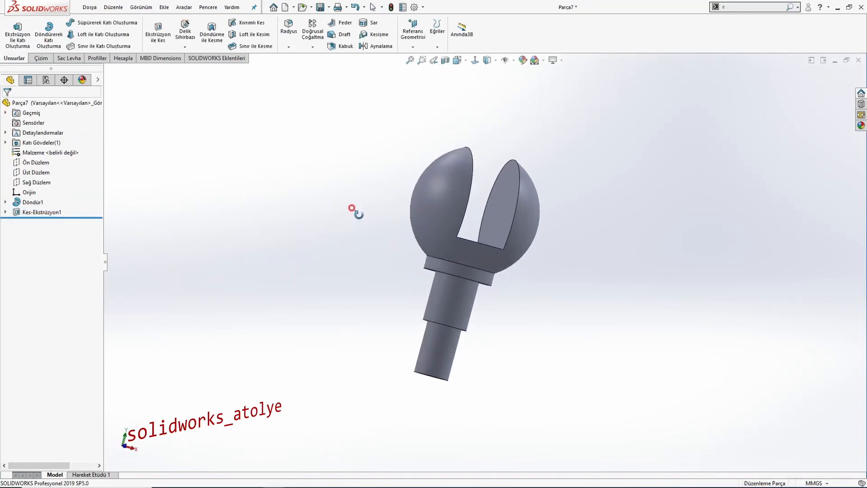
key(ctrl+7)
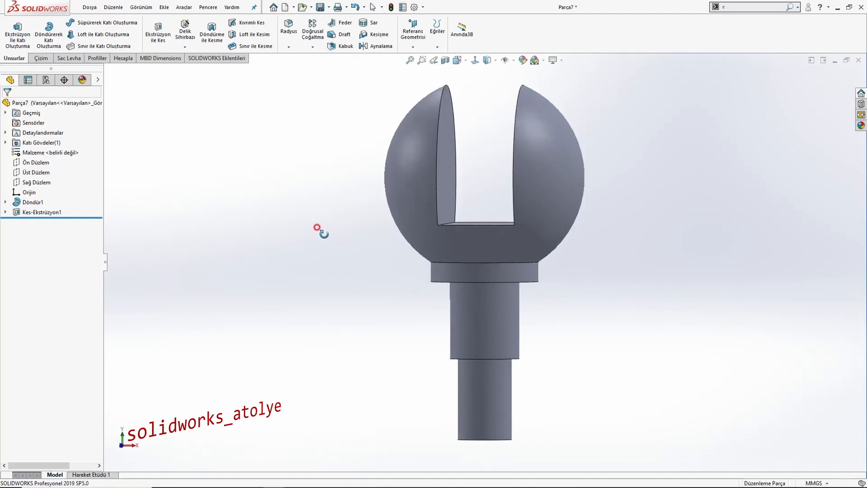
Step: Start a sketch on the Sağ Düzlem and draw a circle about 17.5 mm in diameter within the sphere, directly above the origin
click(45, 183)
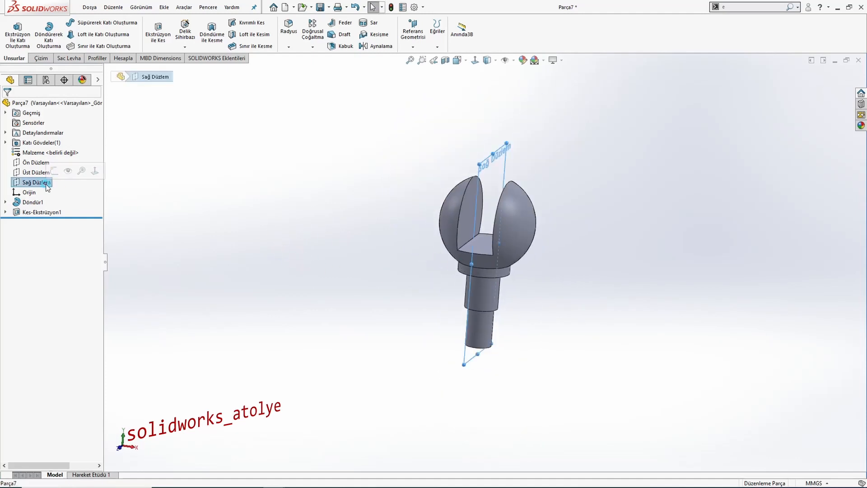
click(55, 171)
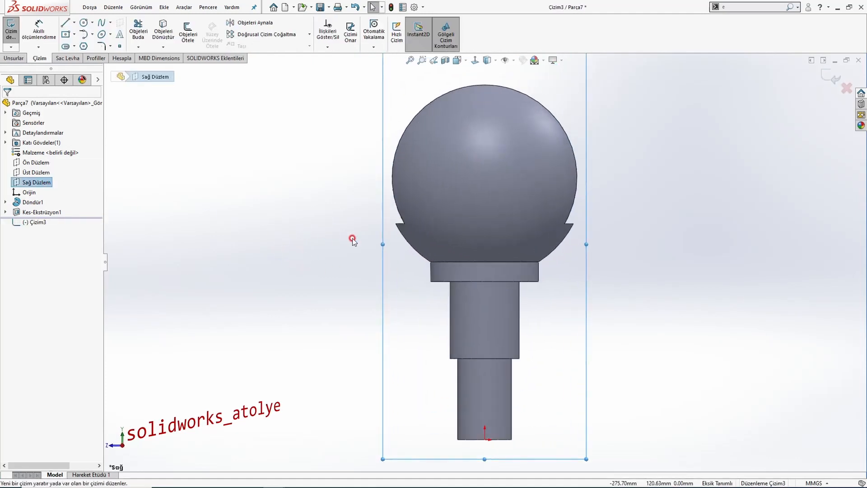
click(80, 35)
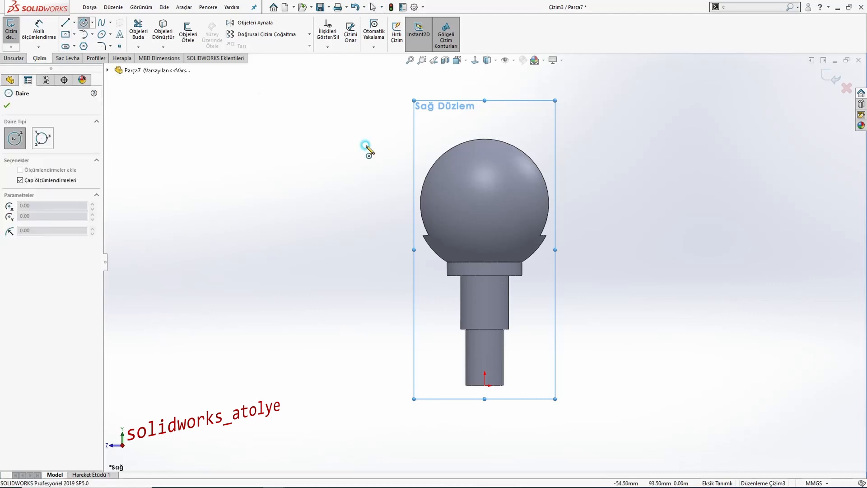
click(489, 197)
click(485, 219)
key(Escape)
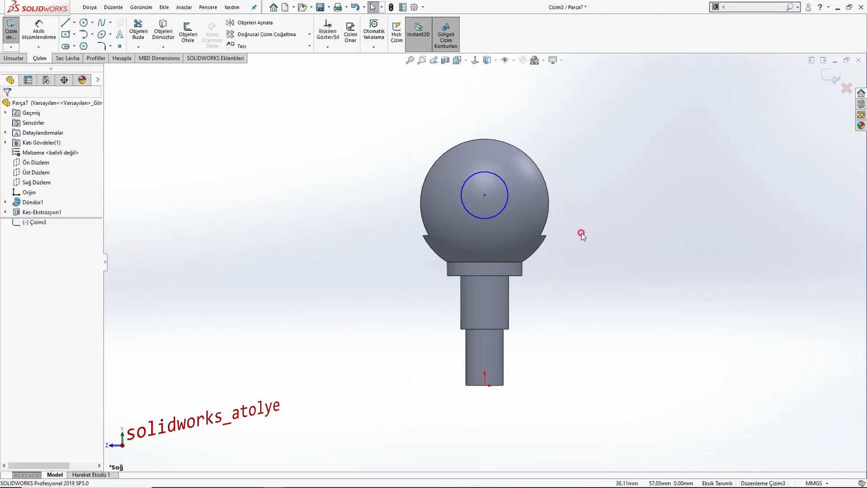
Step: Check the hole size in the Örnek174 drawing and dimension the circle's diameter to 12 mm
key(alt+Tab)
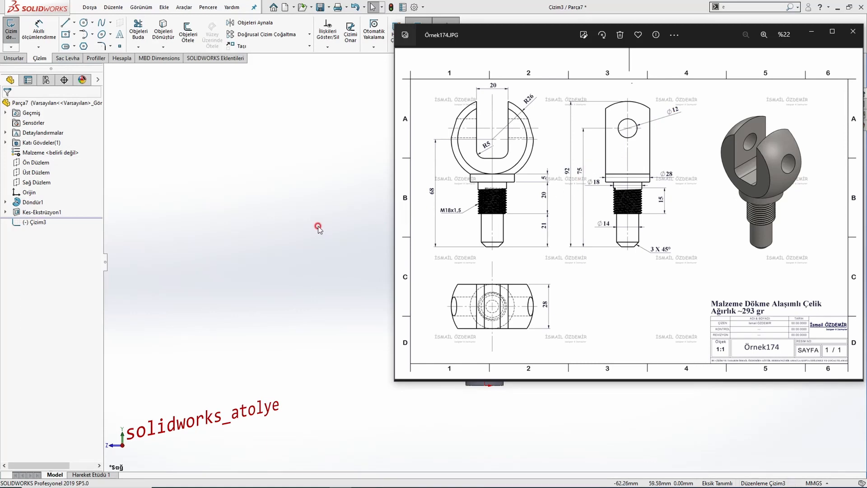
key(alt+Tab)
click(38, 30)
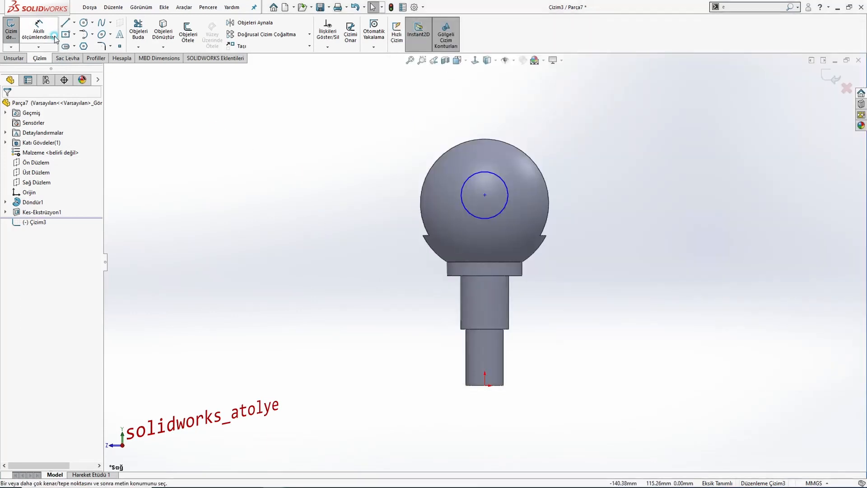
click(507, 183)
click(573, 145)
text(12)
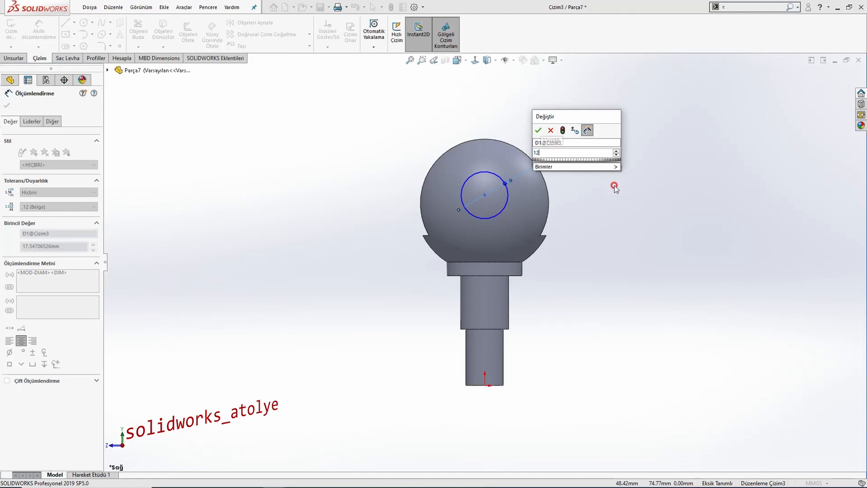
key(Return)
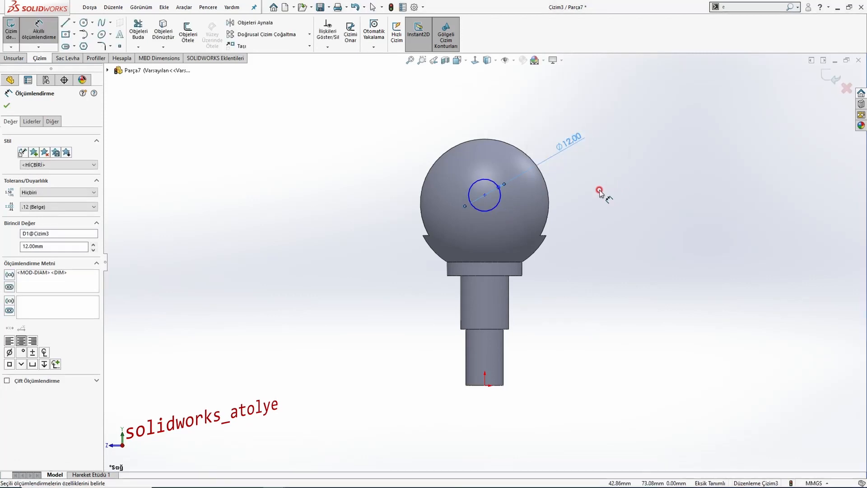
key(Escape)
Step: Add a vertical relation between the circle's centre and the origin
click(484, 195)
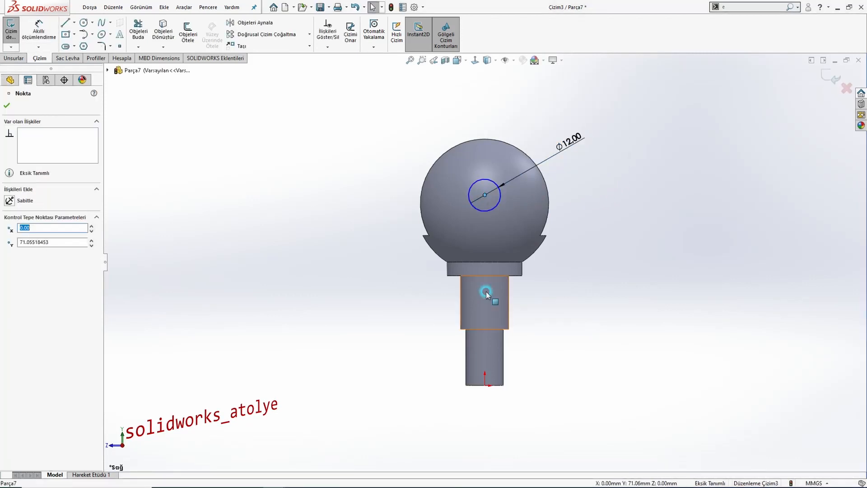
ctrl+click(485, 385)
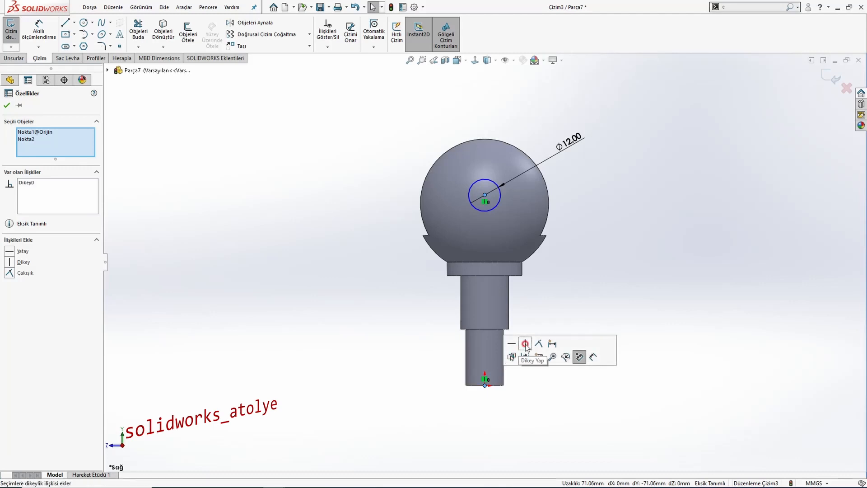
click(558, 291)
Step: Dimension the circle's centre 75 mm above the shaft's bottom edge
click(39, 33)
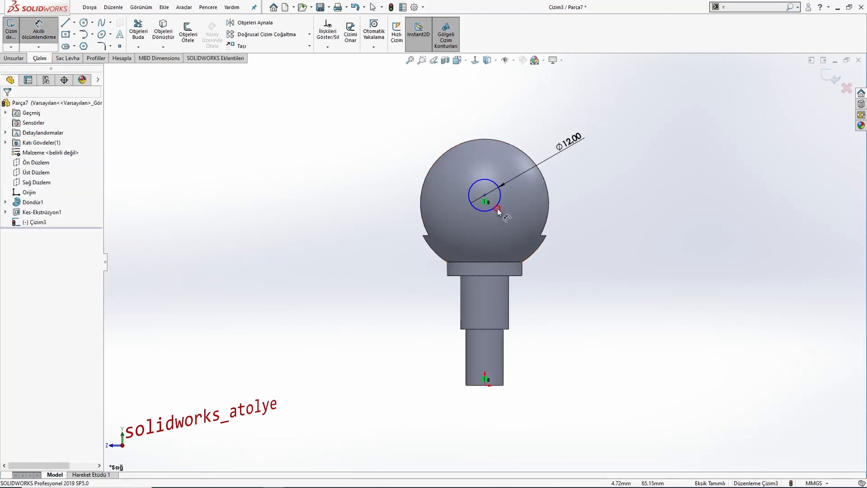
click(484, 195)
click(504, 385)
click(611, 300)
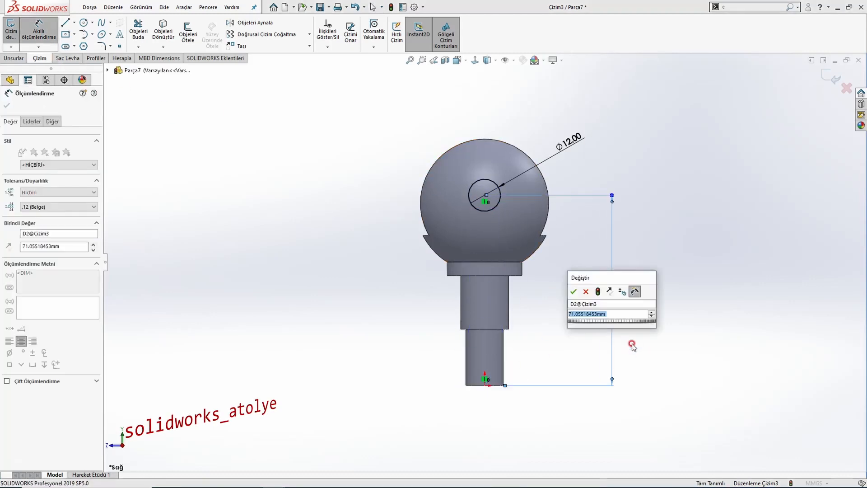
text(75)
key(Return)
key(Escape)
Step: Draw a corner rectangle about 35 by 56 mm from the collar's top edge outward past the left side and top of the sphere
scroll(481, 265, up, 1)
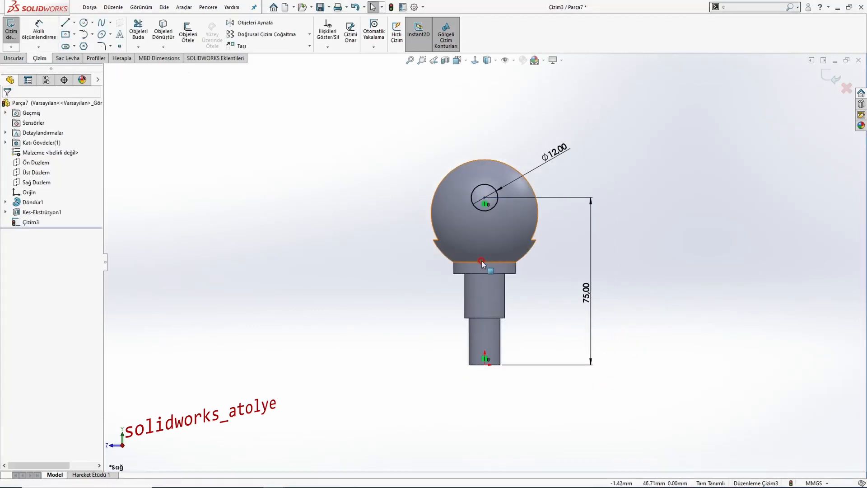
scroll(482, 264, down, 1)
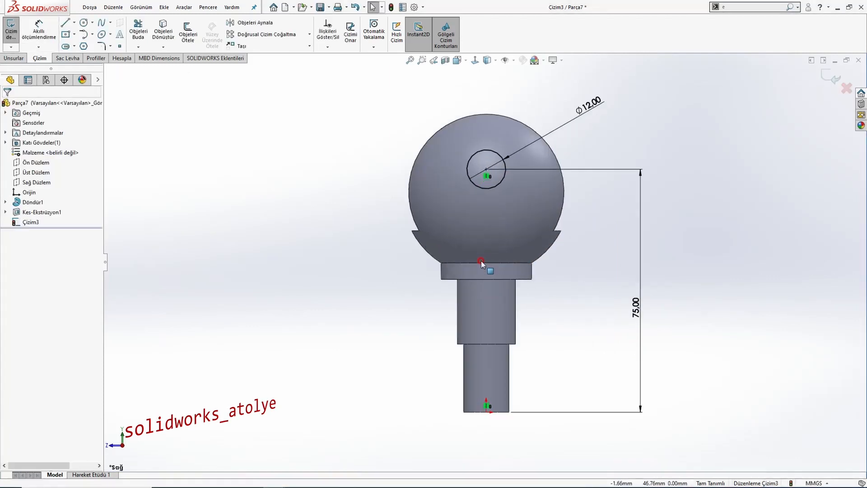
click(72, 35)
click(88, 43)
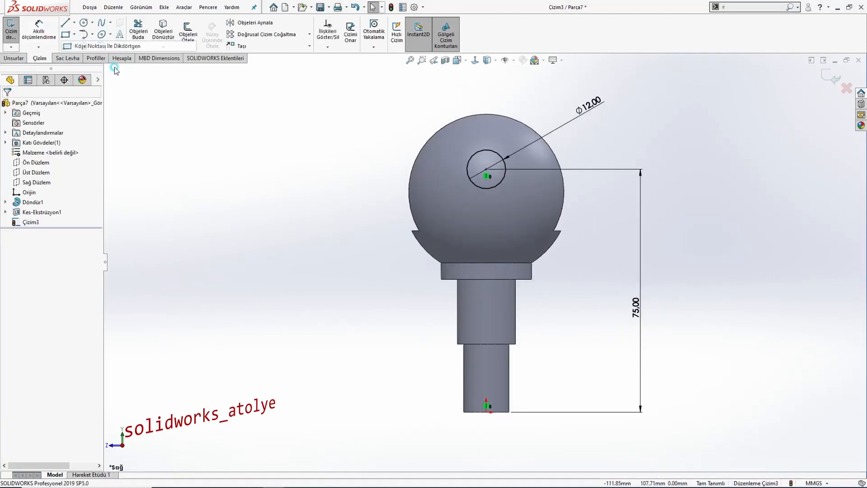
click(454, 263)
click(340, 82)
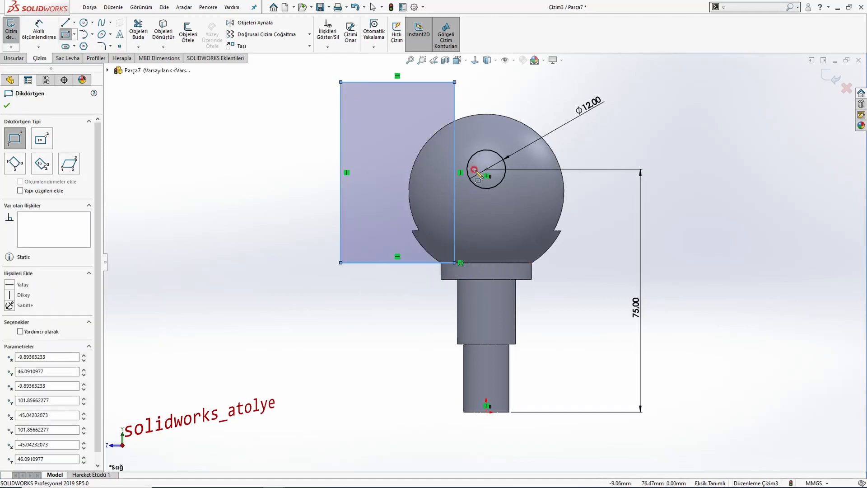
scroll(517, 264, up, 1)
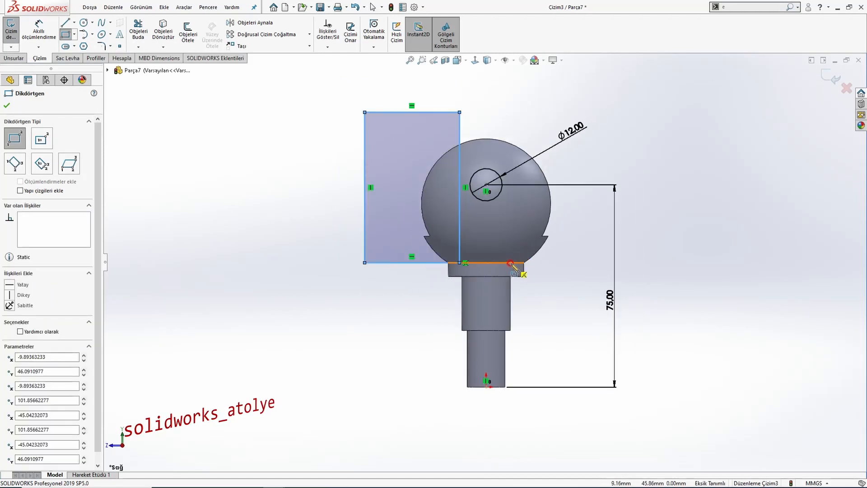
key(Escape)
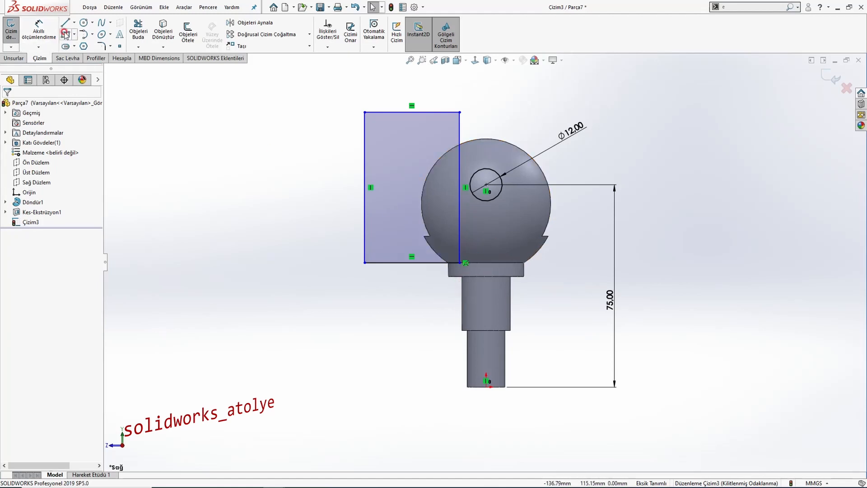
Step: Draw a vertical line about 25 mm long downward from the origin and make it a construction line
click(66, 22)
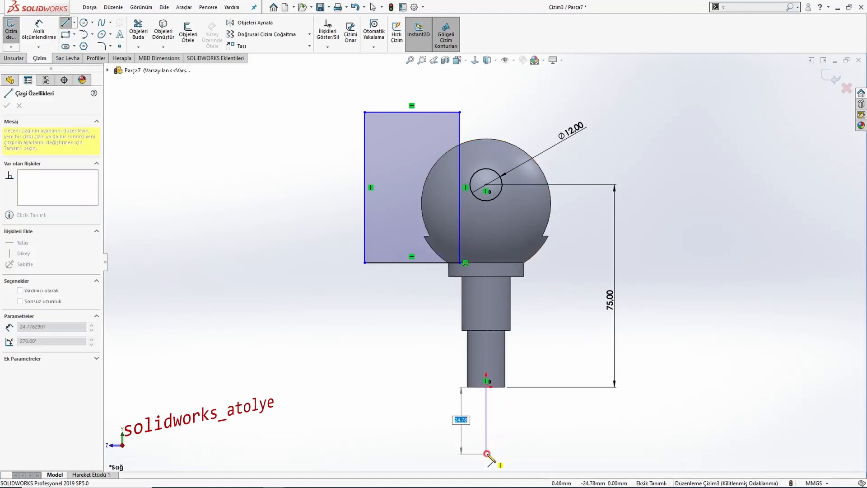
click(486, 453)
key(Escape)
scroll(515, 429, up, 1)
click(485, 397)
click(508, 366)
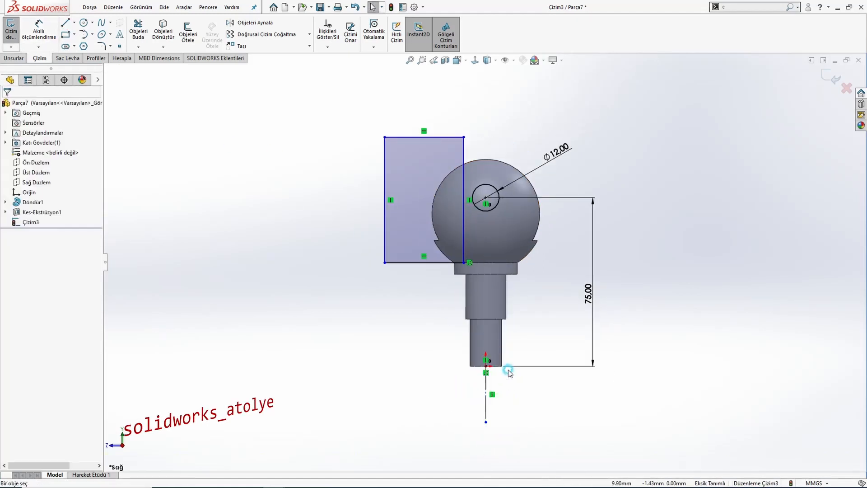
Step: Mirror the rectangle about the vertical construction line to the other side of the sphere
scroll(479, 312, up, 2)
click(439, 205)
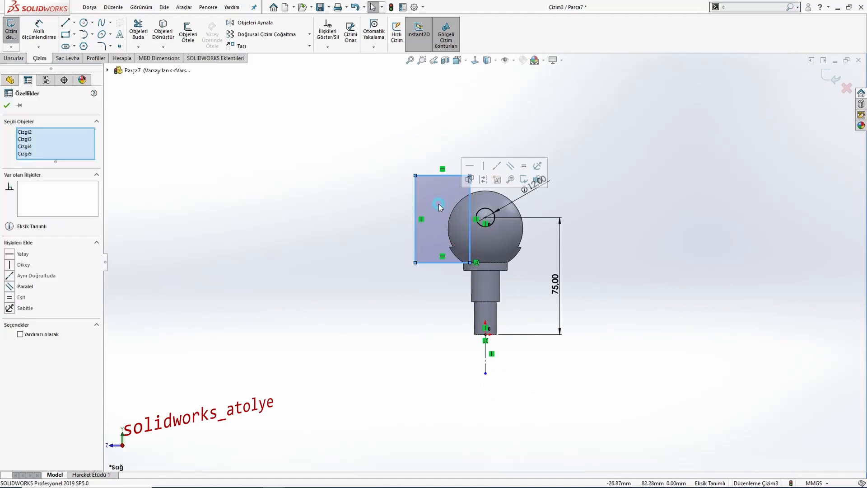
click(238, 25)
click(86, 239)
click(485, 356)
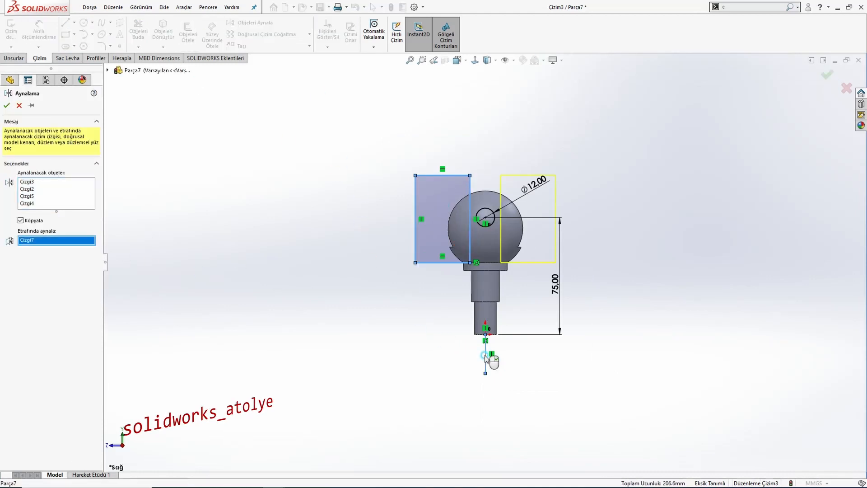
click(16, 110)
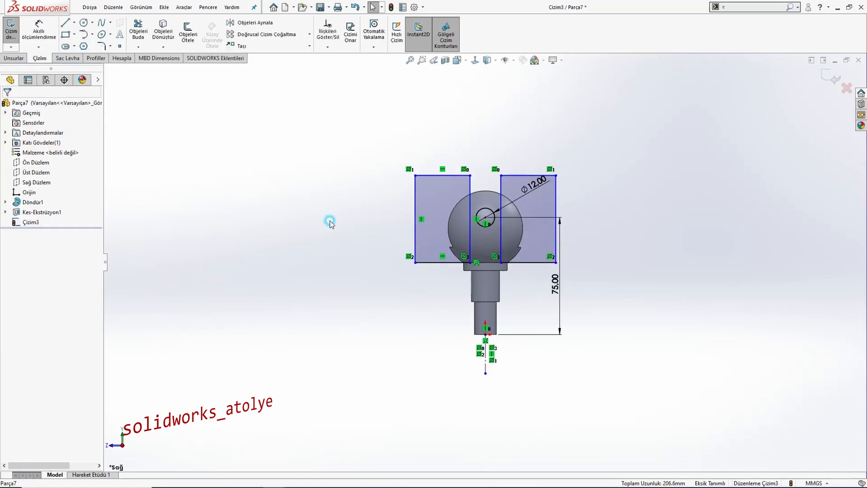
Step: Check the head width in the drawing and dimension the distance between the two rectangles' inner edges to 28 mm
scroll(505, 259, up, 2)
scroll(482, 243, down, 1)
scroll(376, 314, up, 2)
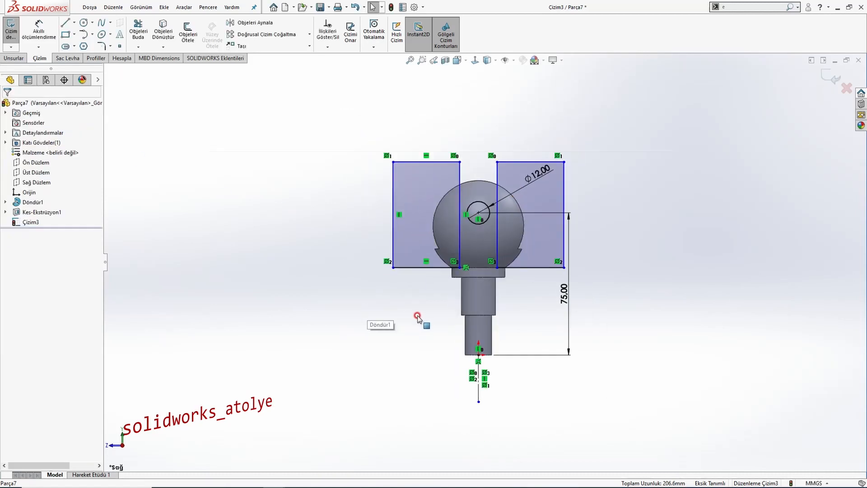
key(alt+Tab)
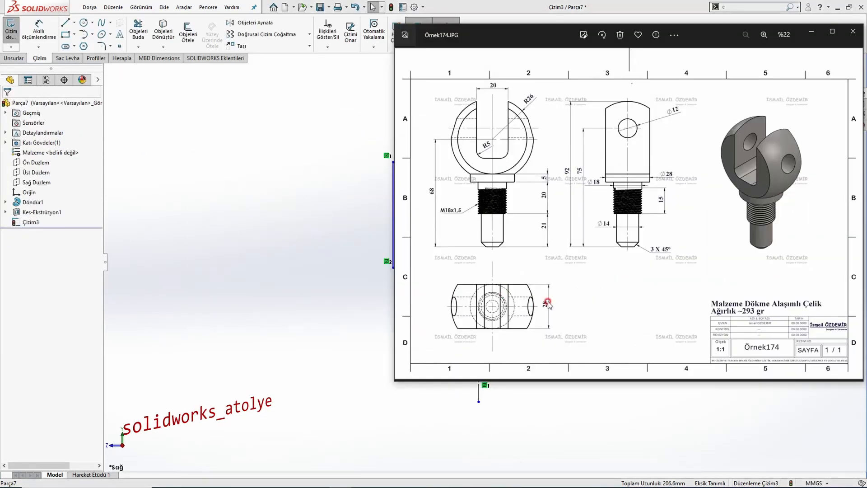
click(300, 251)
click(45, 31)
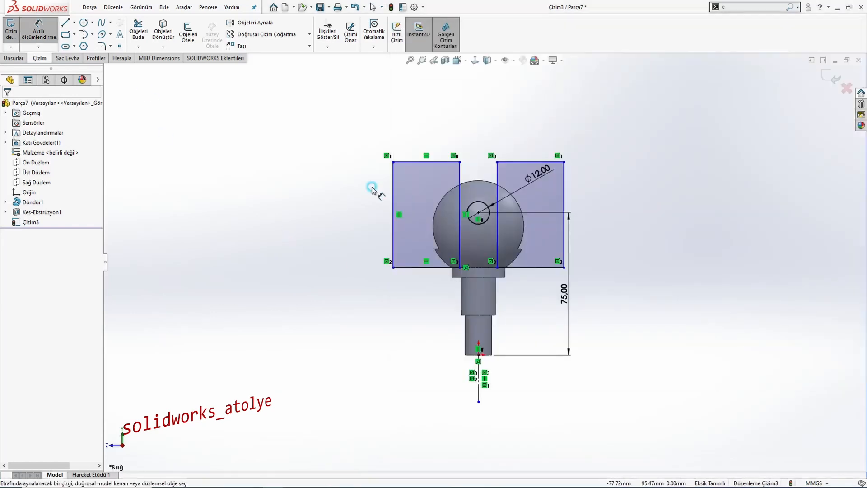
click(458, 176)
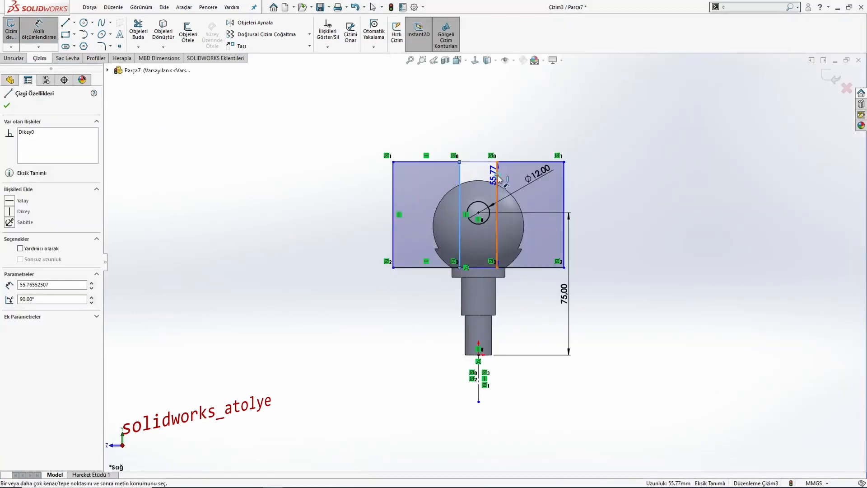
click(497, 178)
click(481, 118)
key(Return)
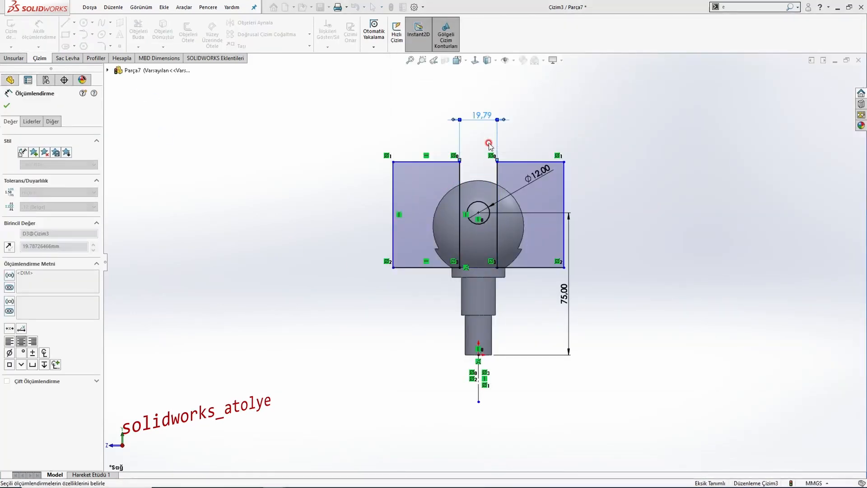
Step: Dimension the left rectangle's height at 55.77 mm and its width at 31.04 mm, keeping the drawn values
scroll(463, 159, up, 1)
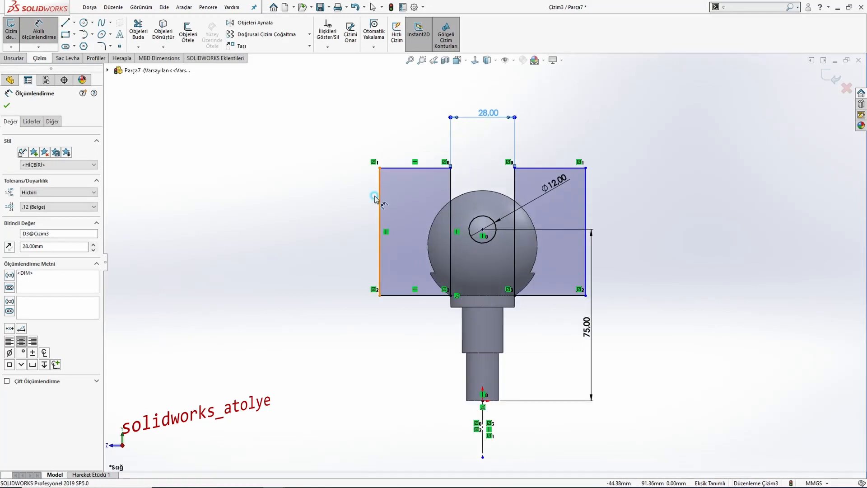
click(374, 198)
click(311, 221)
key(Return)
click(407, 168)
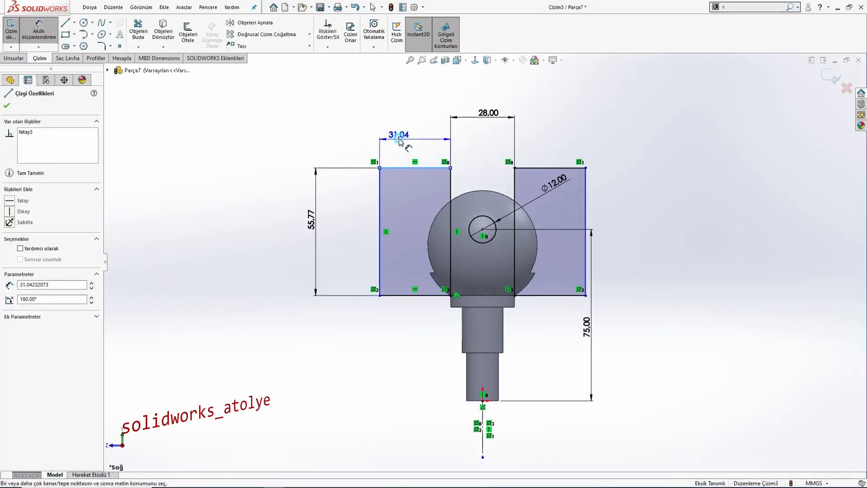
click(398, 141)
key(Return)
key(Escape)
Step: Extruded-cut the hole circle and the two side rectangles through all in both directions
scroll(433, 206, down, 2)
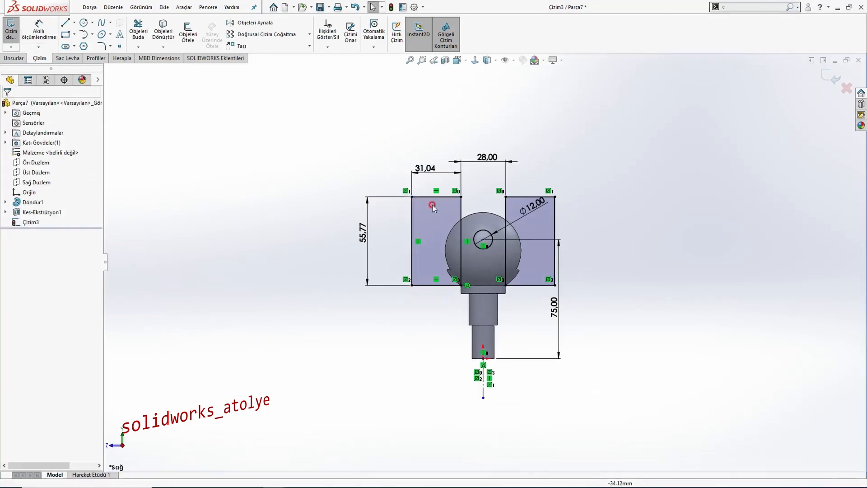
mouse_move(432, 206)
middle_down()
mouse_move(517, 277)
mouse_move(477, 235)
mouse_move(544, 260)
middle_up()
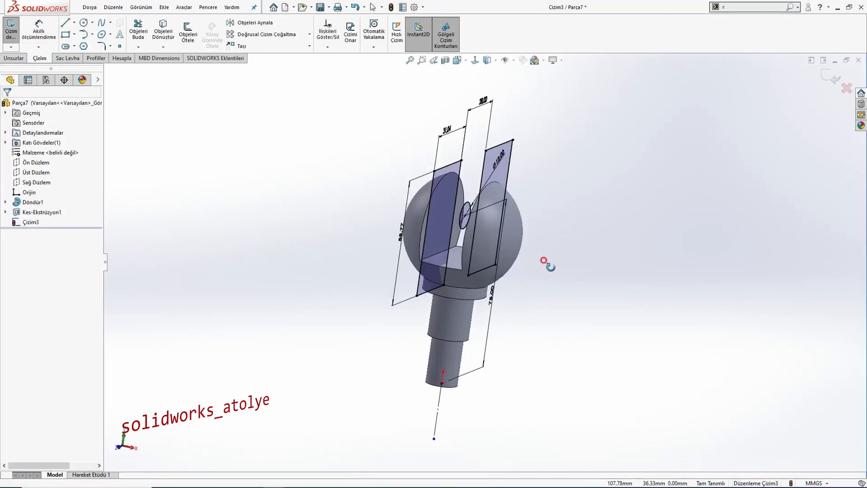
key(ctrl+4)
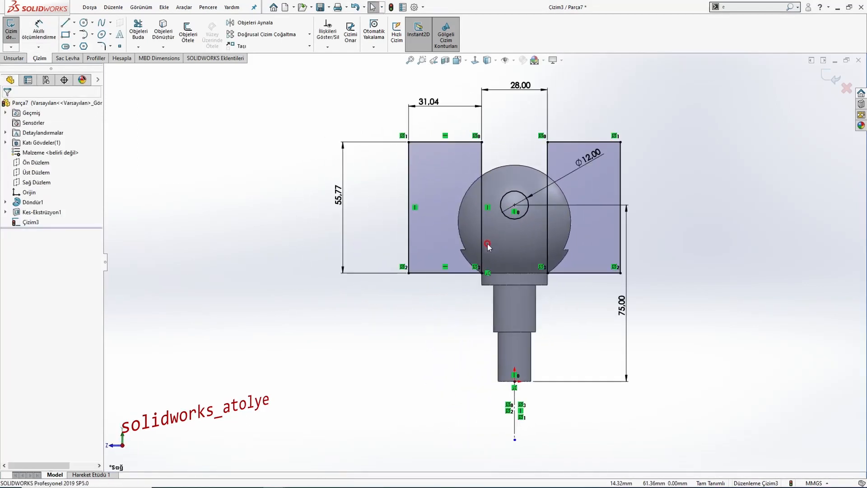
key(ctrl+7)
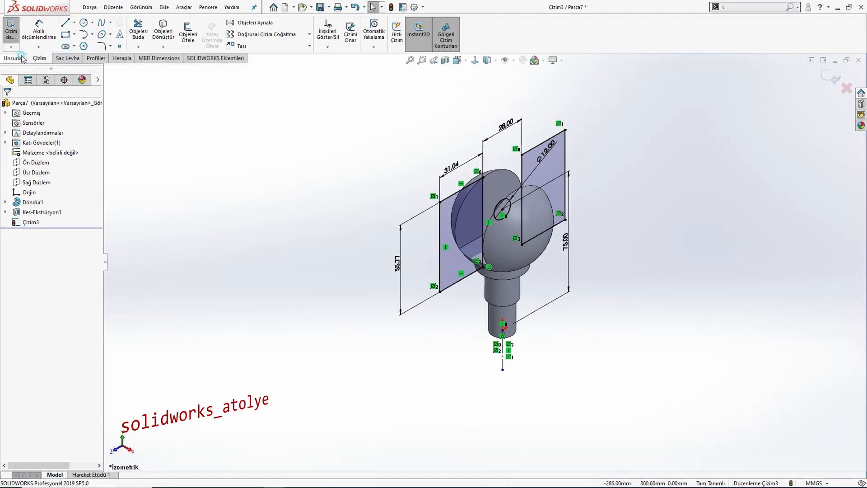
click(22, 59)
click(158, 30)
click(56, 160)
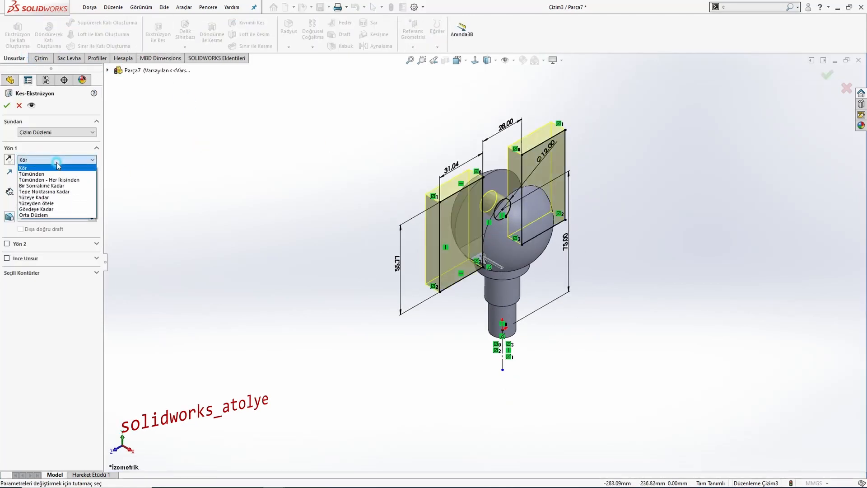
click(50, 180)
right_click(241, 207)
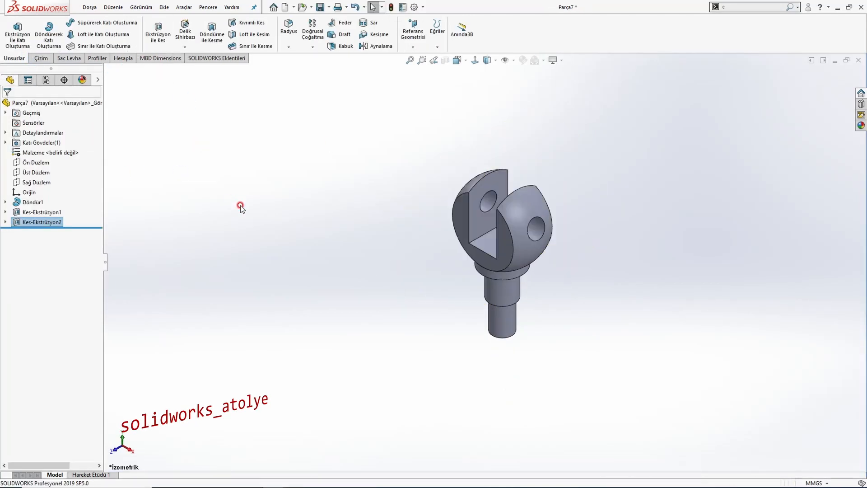
Step: Inspect the cut fork head and check the shank's thread callout and thread length in the drawing
middle_drag(479, 289, 560, 320)
key(ctrl+4)
key(ctrl+4)
key(ctrl+7)
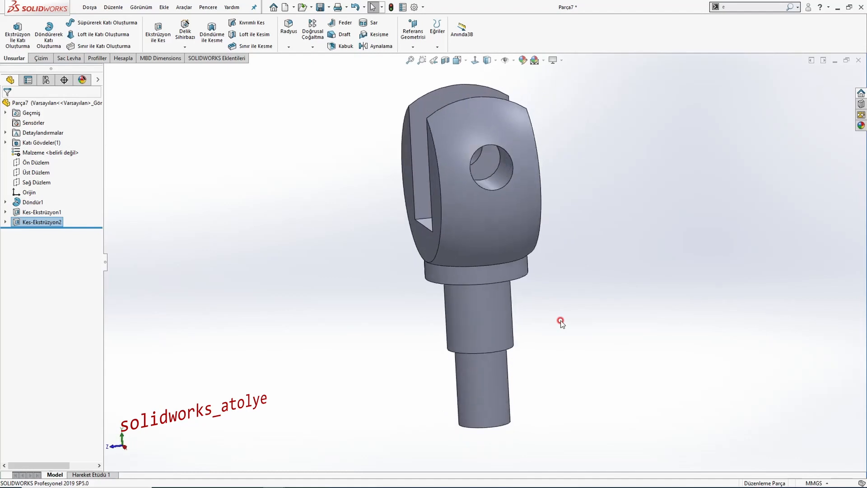
key(alt+Tab)
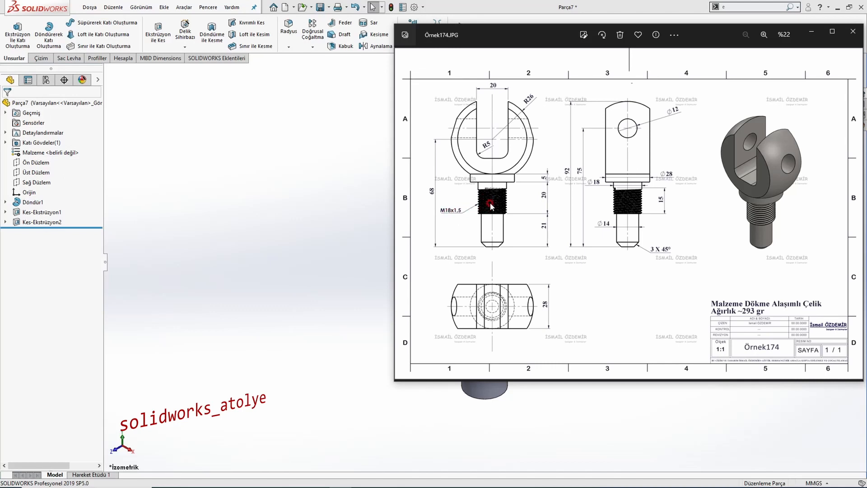
key(alt+Tab)
middle_drag(465, 345, 491, 239)
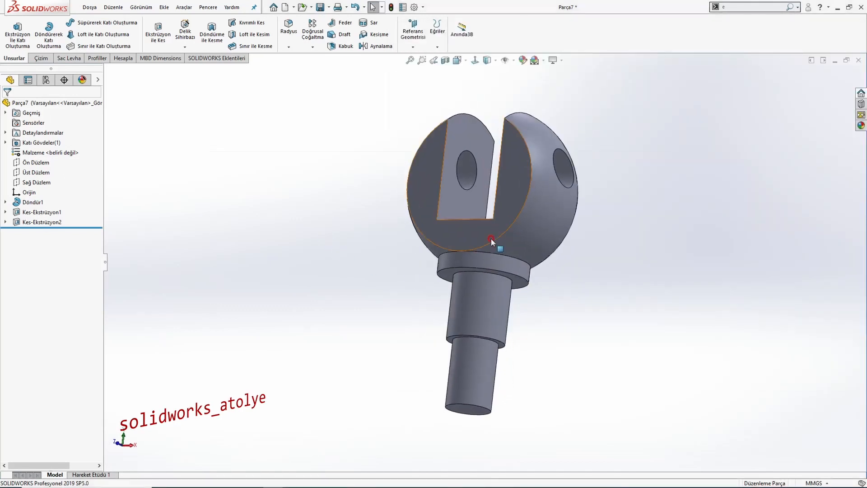
key(alt+Tab)
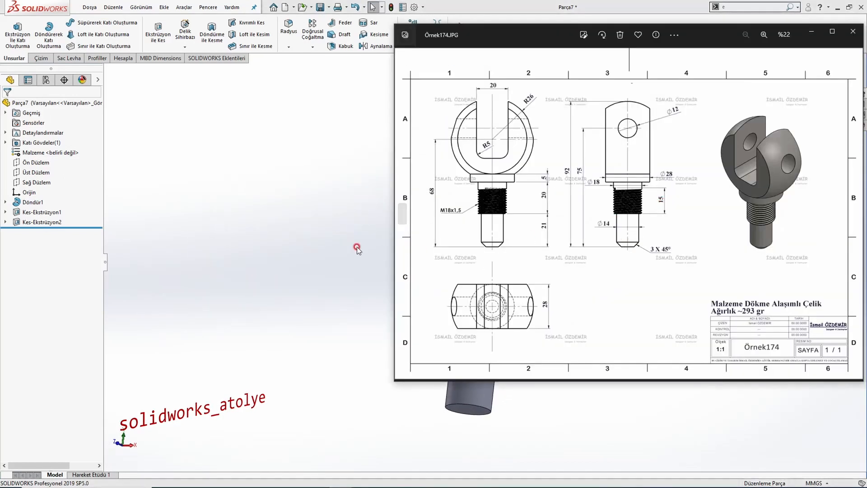
key(alt+Tab)
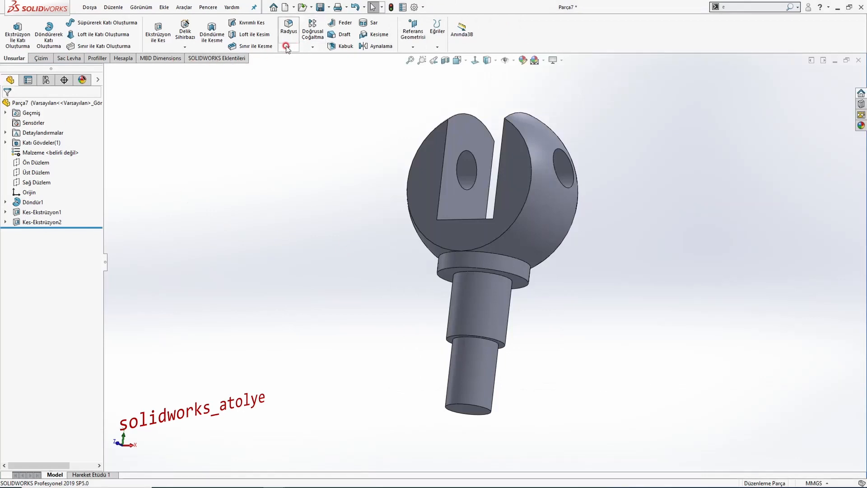
Step: Start a Thread feature on the lower circular edge of the middle shank section
click(190, 46)
click(190, 68)
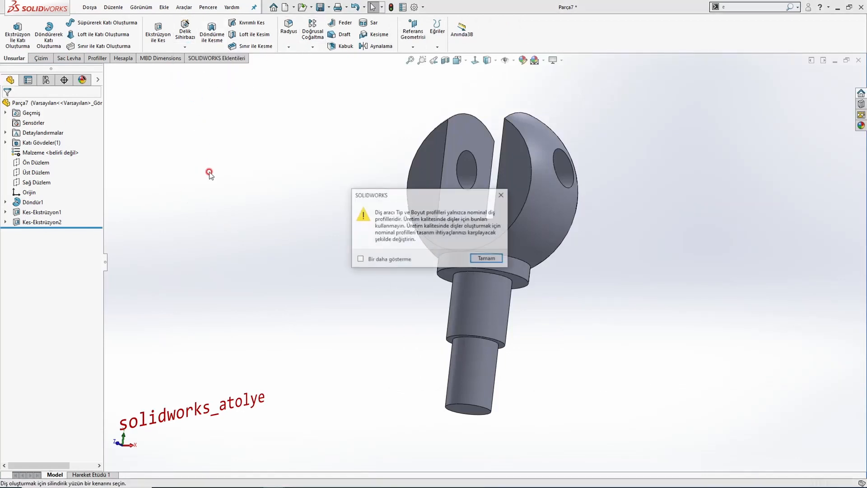
click(470, 259)
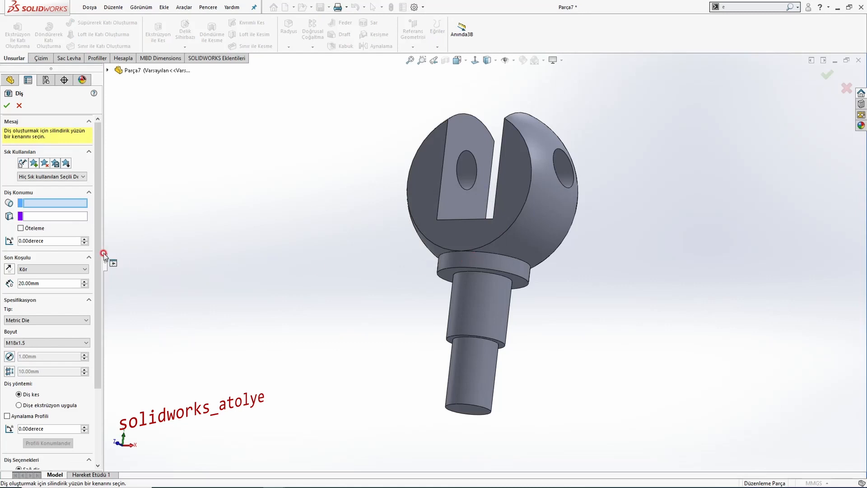
mouse_move(100, 244)
mouse_down()
mouse_move(100, 260)
mouse_move(96, 237)
mouse_up()
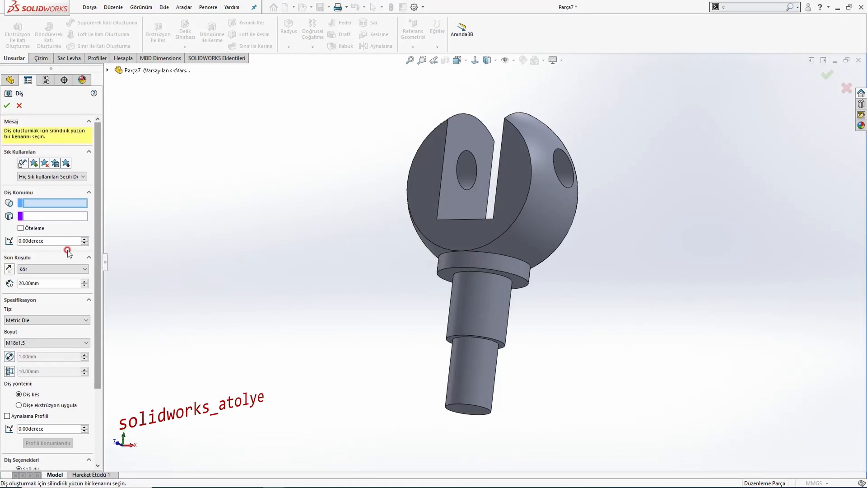
click(471, 339)
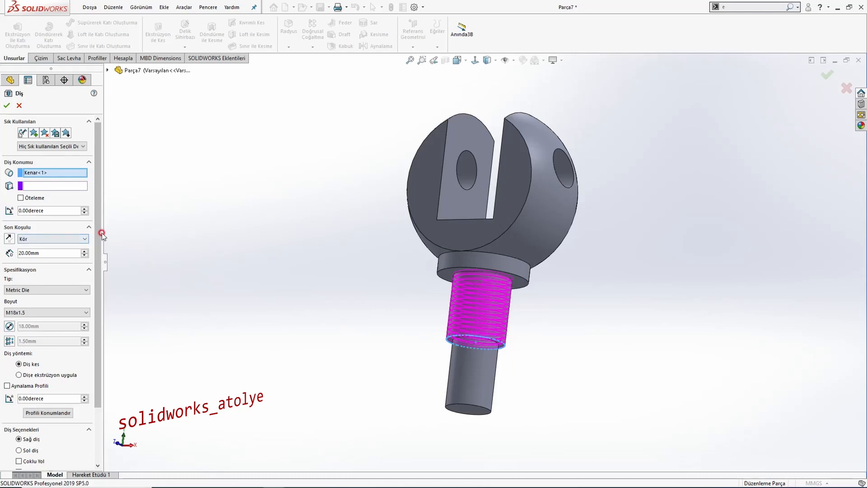
mouse_move(100, 232)
mouse_down()
mouse_move(99, 263)
mouse_move(100, 232)
mouse_up()
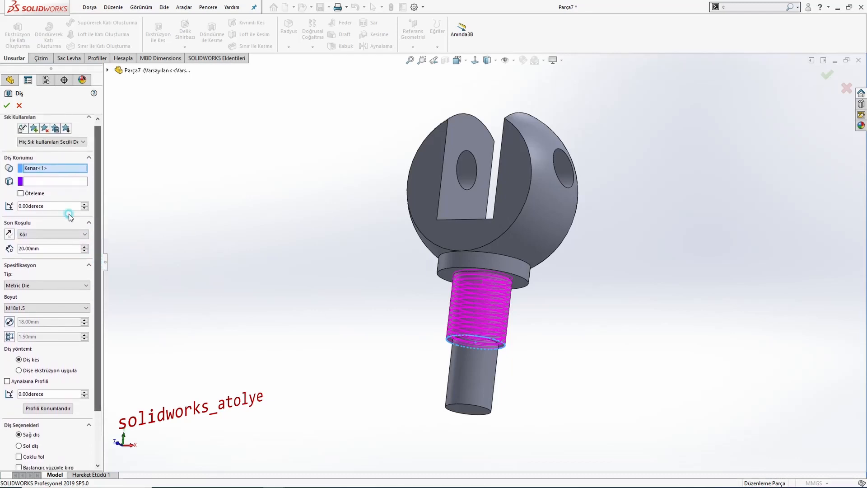
Step: Offset the thread start by 5 mm in the reversed direction, below the selected edge, with a blind length of 20 mm
click(20, 193)
click(44, 206)
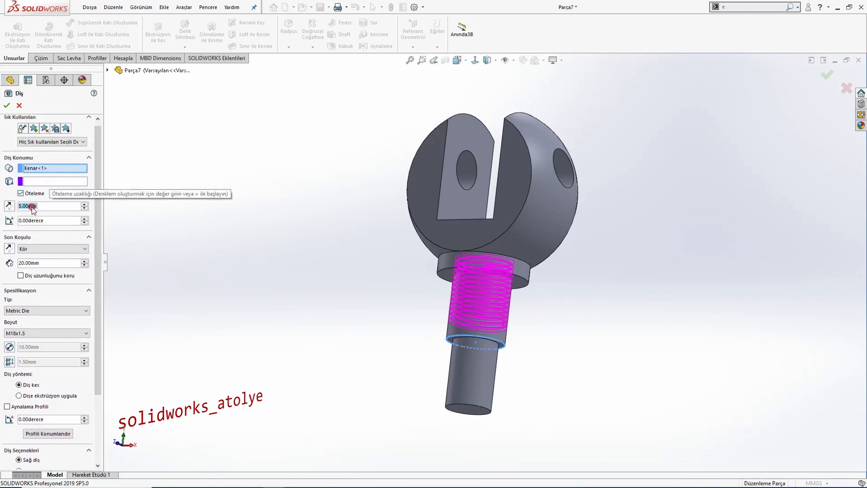
click(12, 209)
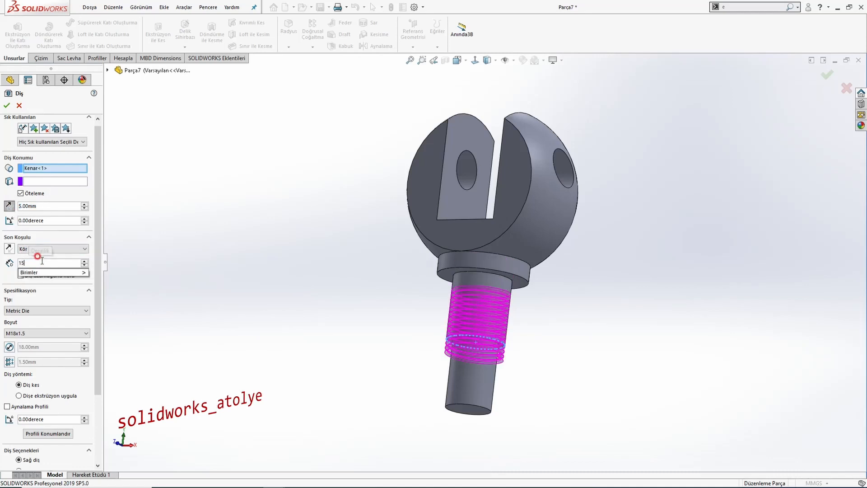
click(41, 260)
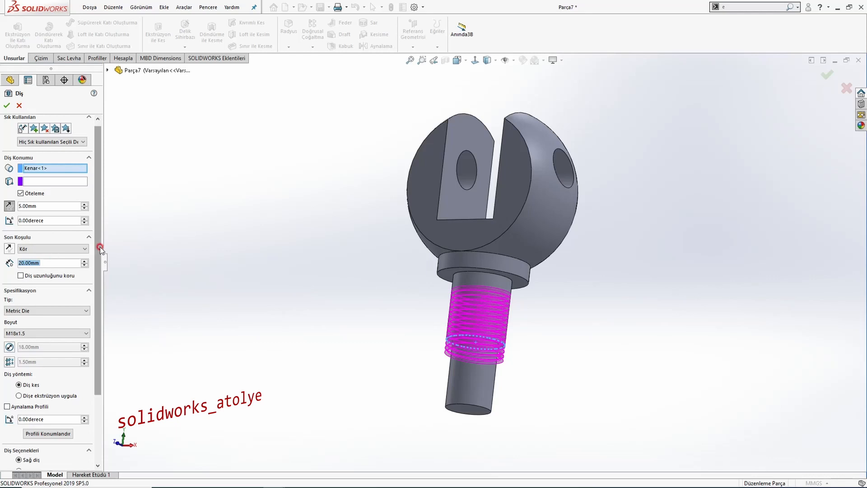
Step: Set the Metric Die thread size to M18x1.5 and create the cut thread
scroll(98, 253, down, 3)
click(49, 284)
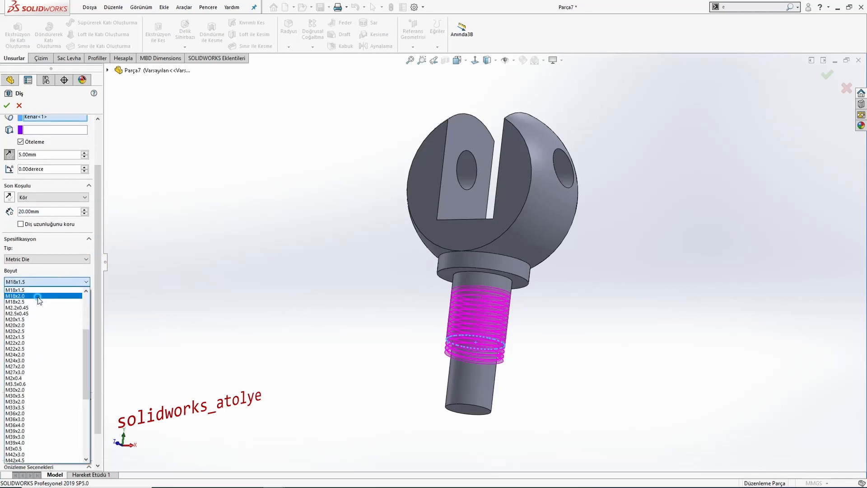
click(38, 296)
click(44, 283)
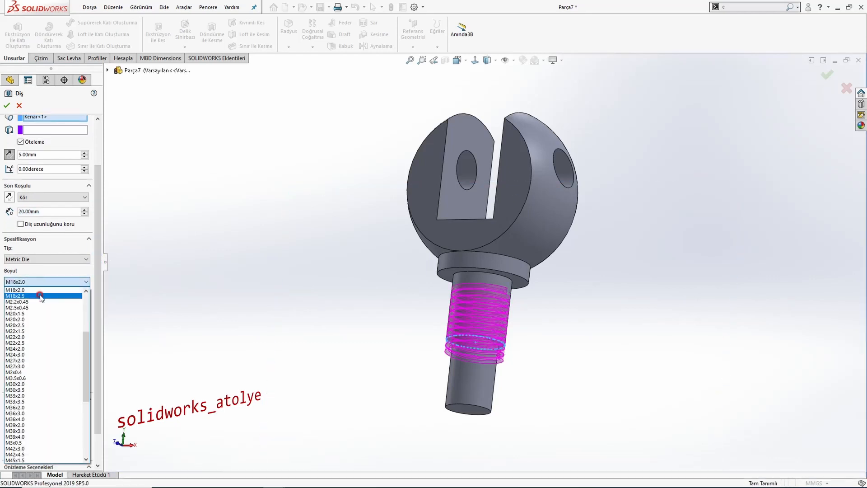
scroll(39, 304, up, 1)
click(38, 302)
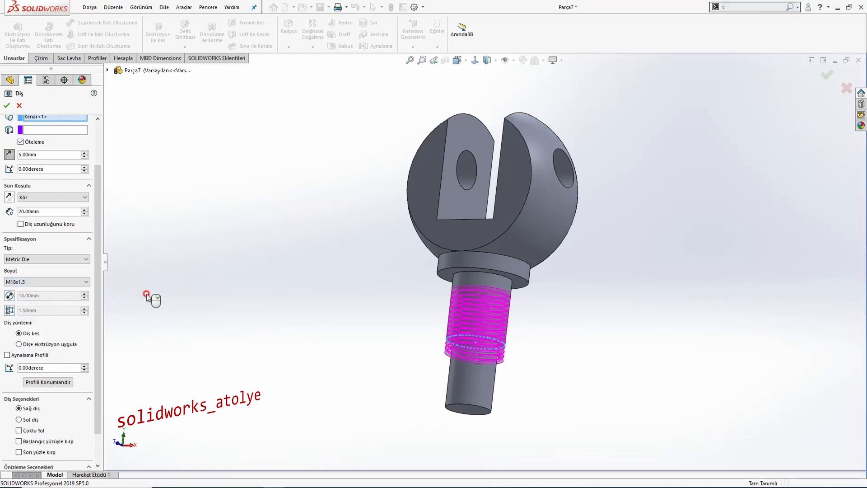
click(7, 108)
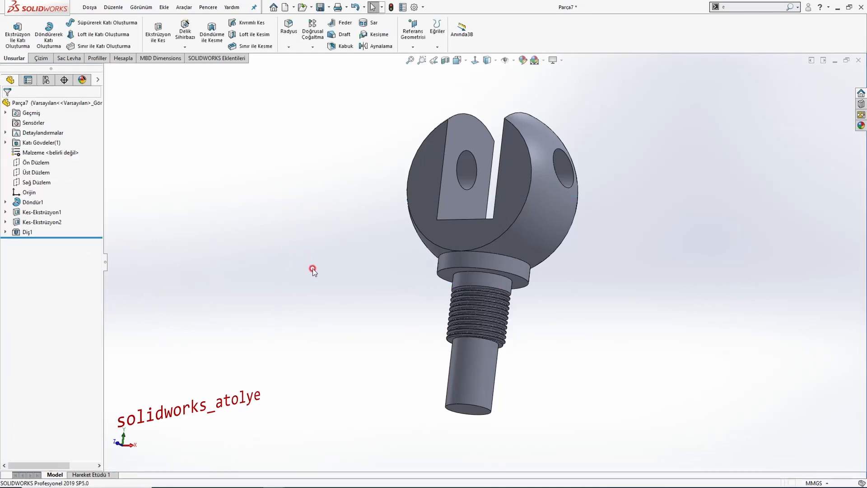
Step: Check the end chamfer in the drawing and chamfer the shank's bottom end face by 3 mm at 45°
middle_drag(311, 269, 542, 338)
key(ctrl+1)
key(ctrl+7)
key(alt+Tab)
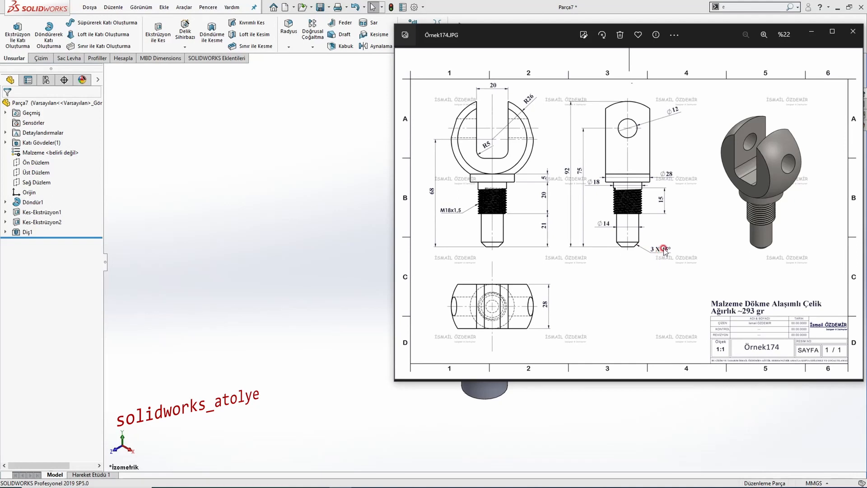
click(357, 251)
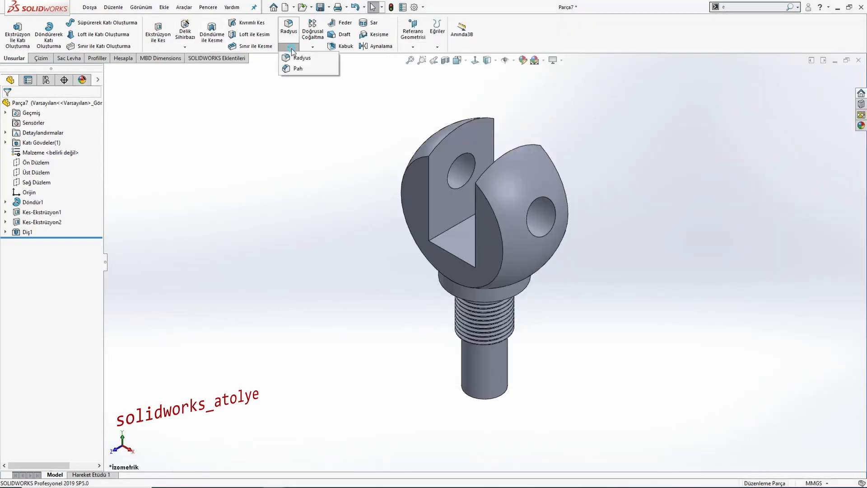
click(299, 69)
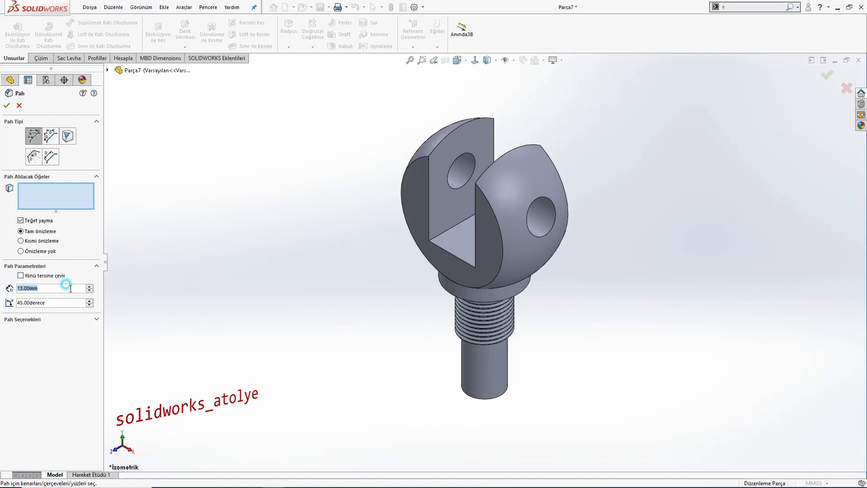
text(3)
key(Return)
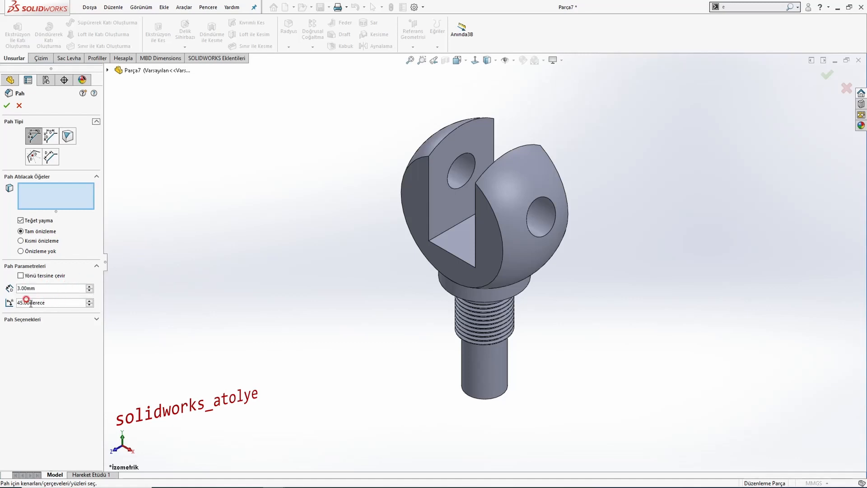
middle_drag(470, 412, 471, 405)
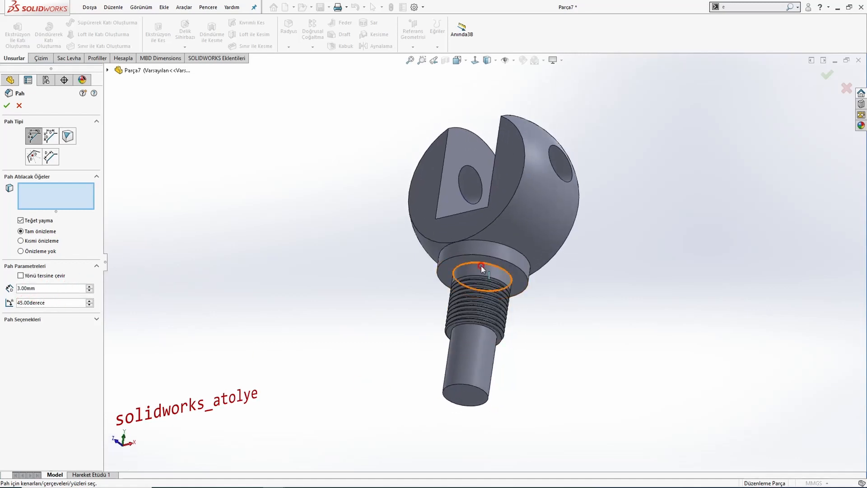
click(467, 396)
click(6, 105)
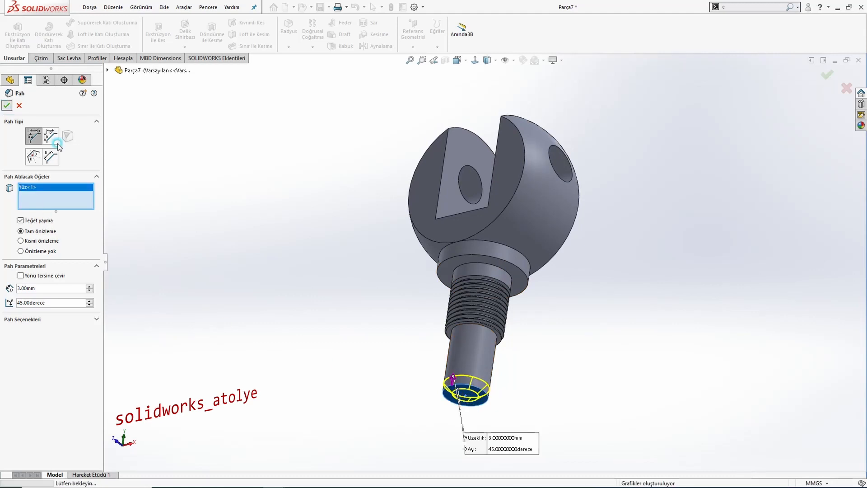
Step: Check the slot radius in the drawing and fillet the two inner bottom edges of the fork slot with a 5 mm radius
key(ctrl+1)
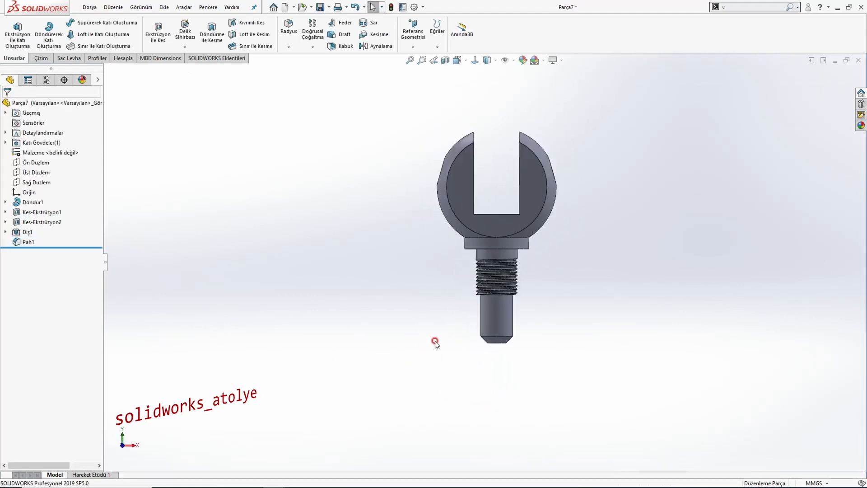
middle_drag(435, 341, 352, 319)
key(ctrl+1)
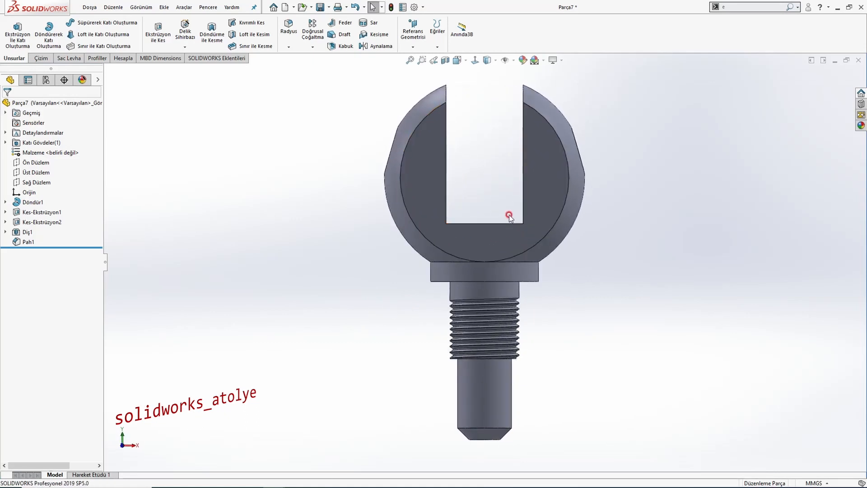
key(alt+Tab)
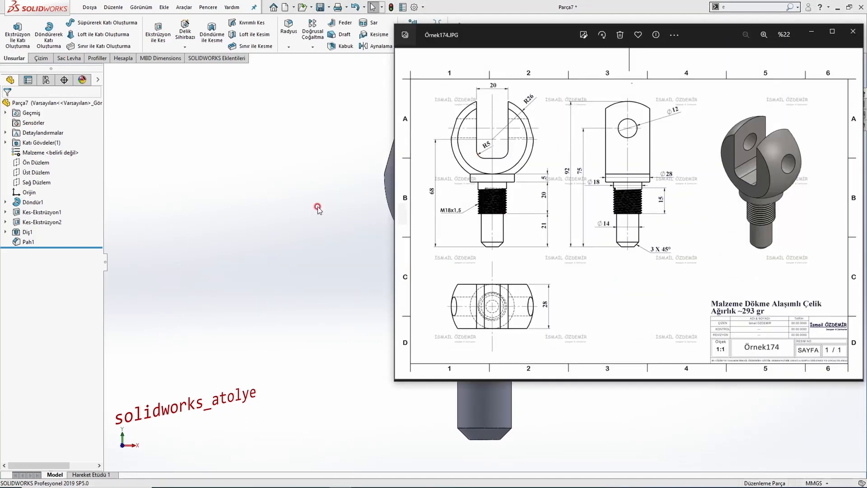
click(317, 209)
click(287, 57)
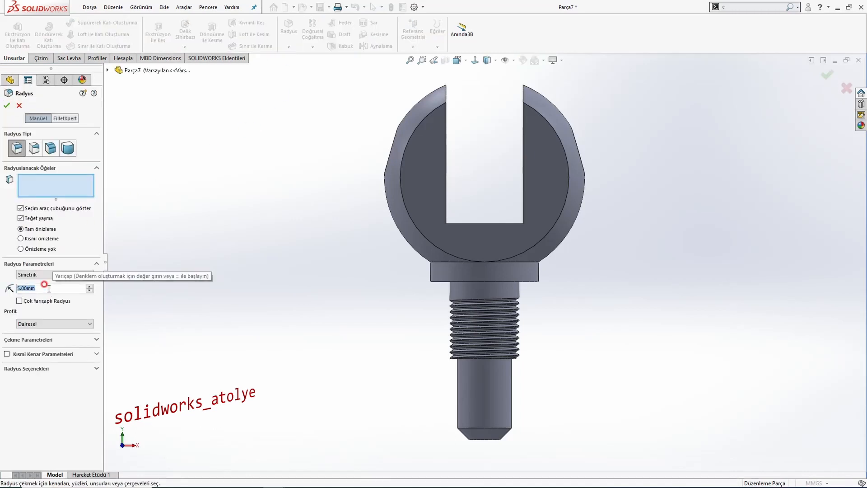
middle_drag(455, 224, 506, 243)
click(440, 228)
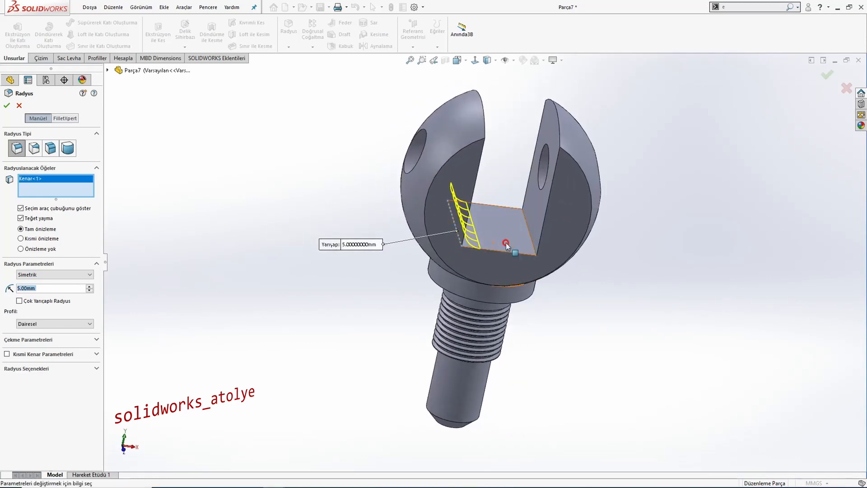
click(528, 230)
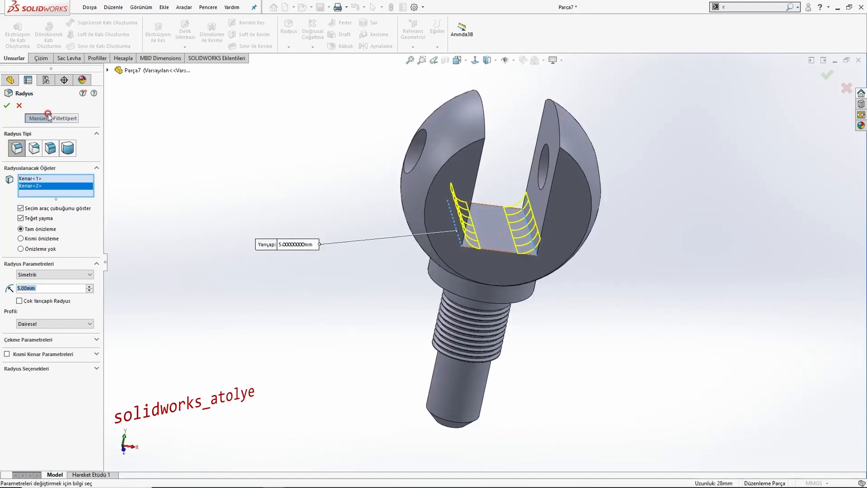
click(12, 106)
key(ctrl+1)
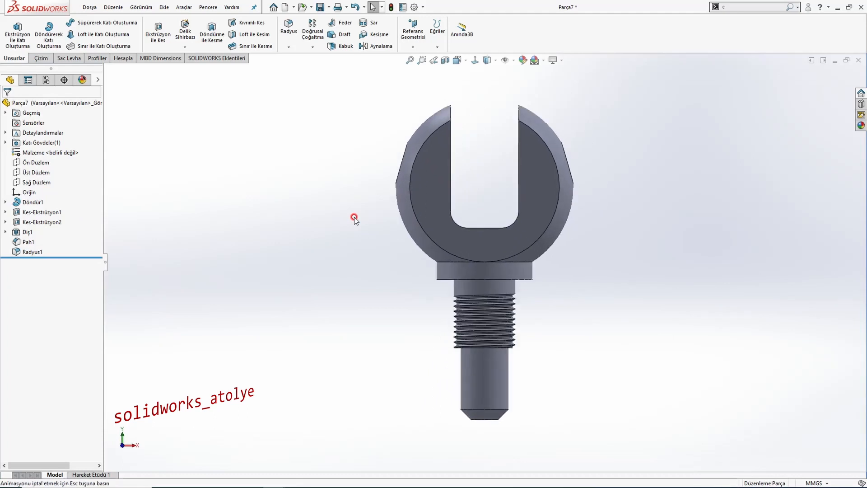
key(ctrl+7)
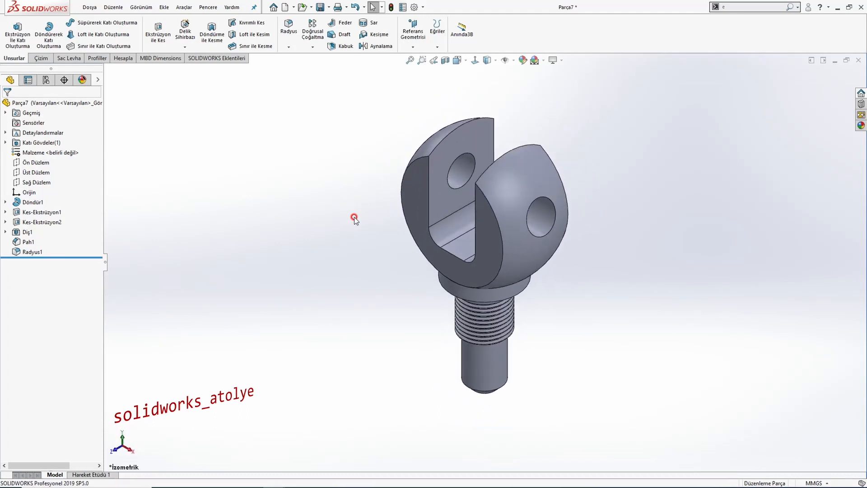
Step: Check the material note in the drawing and assign the steel Dökme Alaşımlı Çelik to the part
key(alt+Tab)
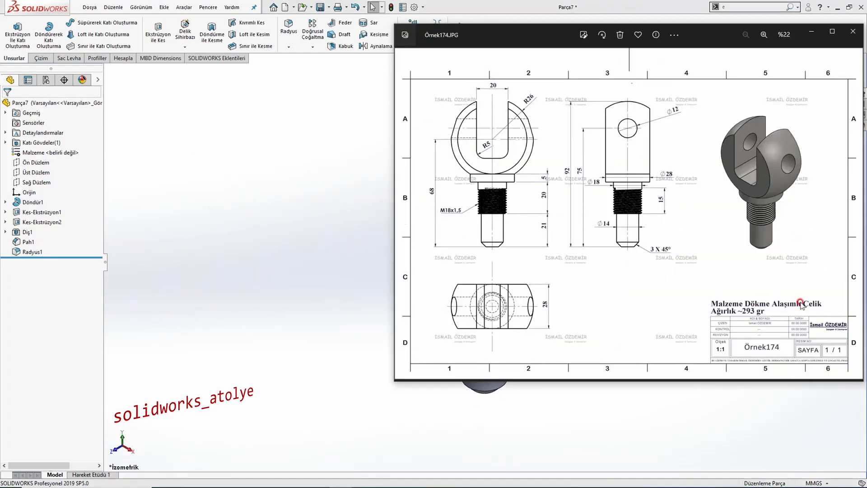
key(alt+Tab)
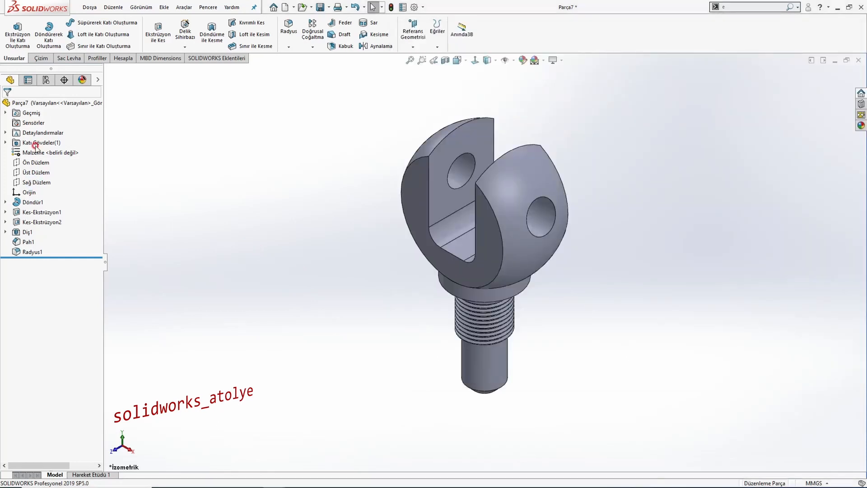
click(40, 152)
right_click(45, 155)
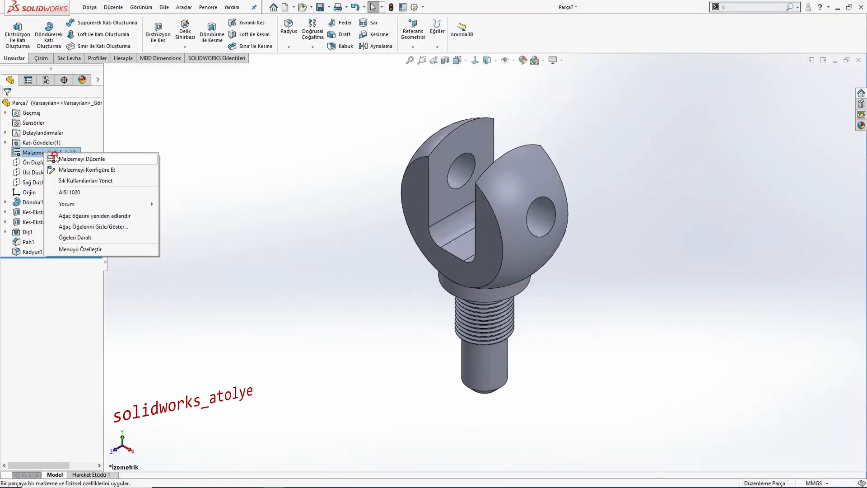
click(68, 159)
click(262, 229)
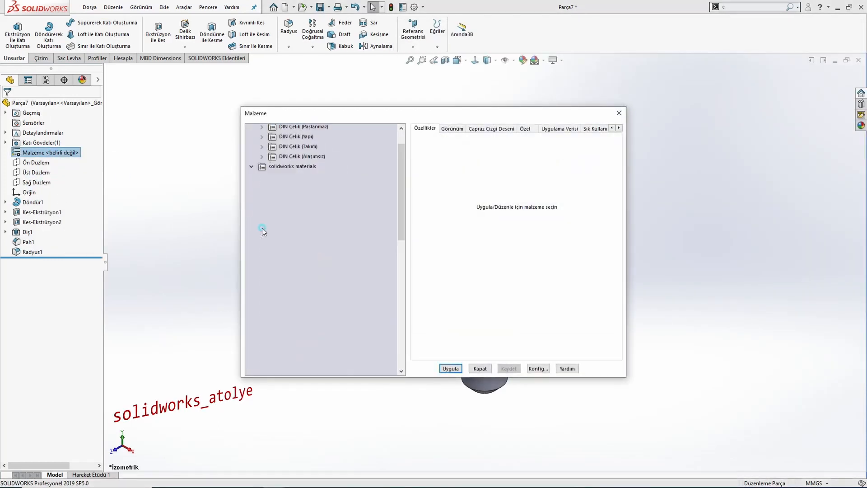
scroll(289, 255, down, 3)
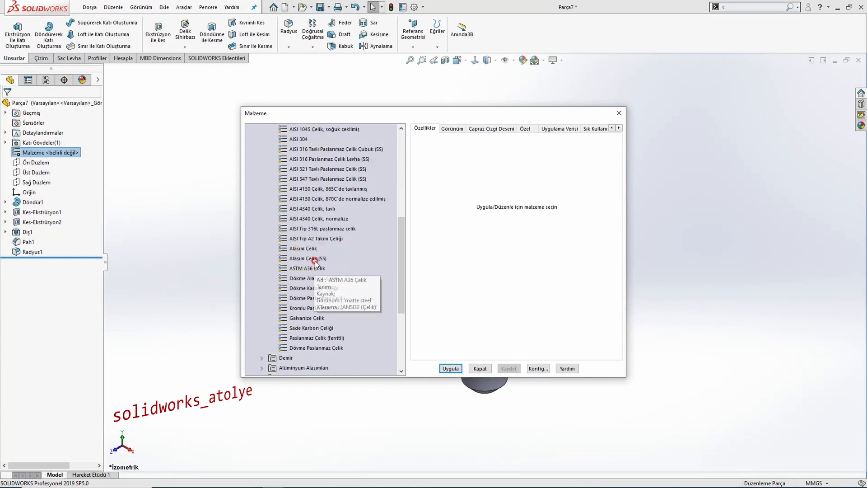
click(311, 277)
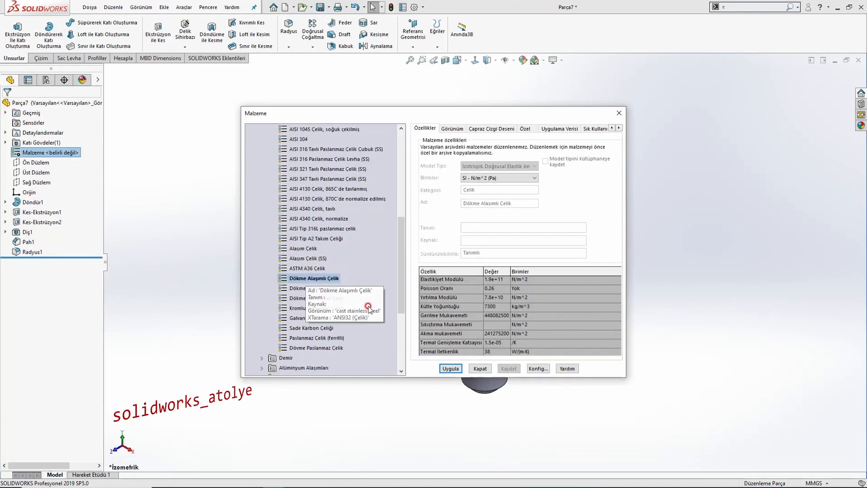
click(446, 365)
click(478, 368)
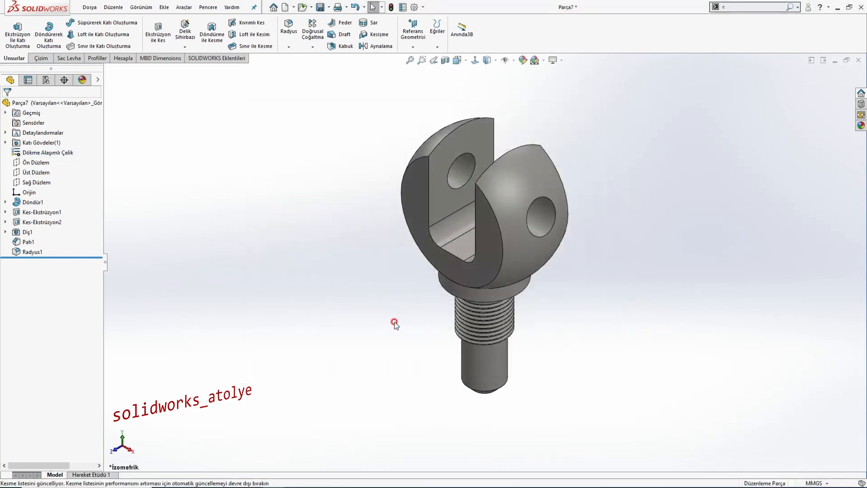
Step: Calculate the part's mass properties and compare the mass with the weight noted in the drawing
click(124, 60)
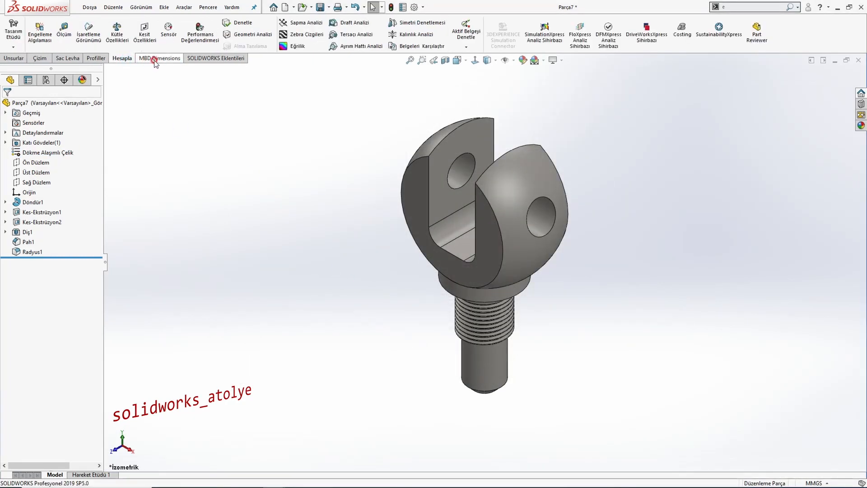
click(107, 35)
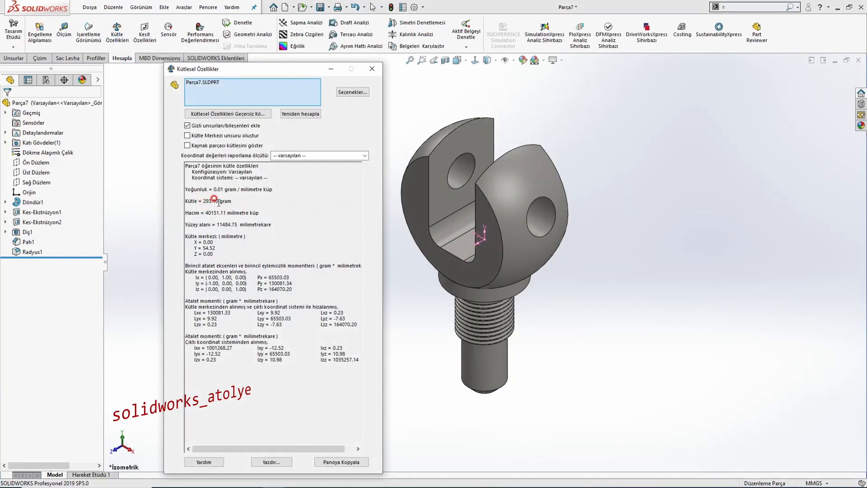
key(alt+Tab)
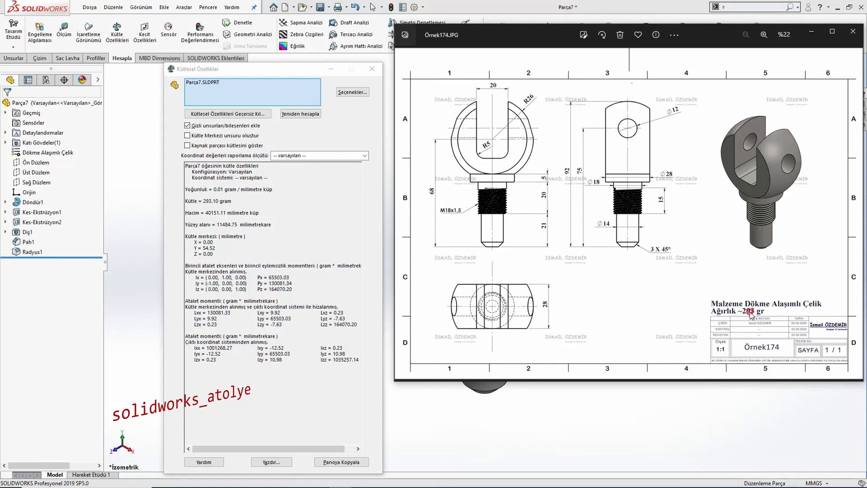
click(373, 75)
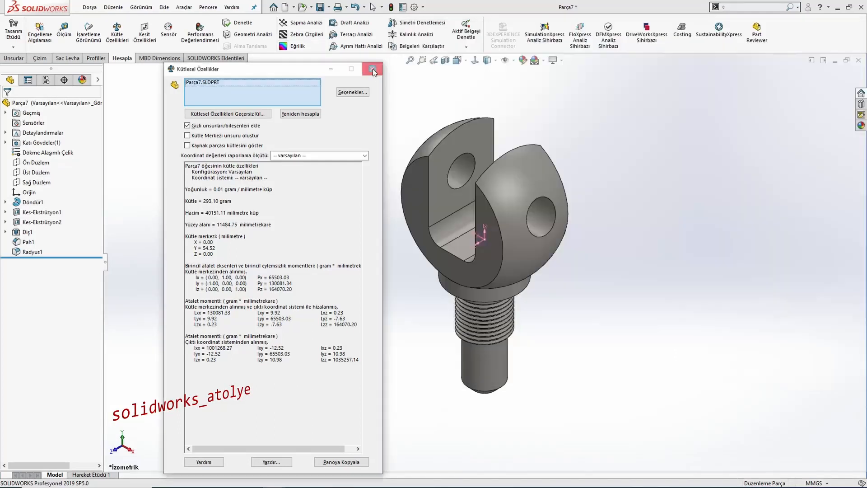